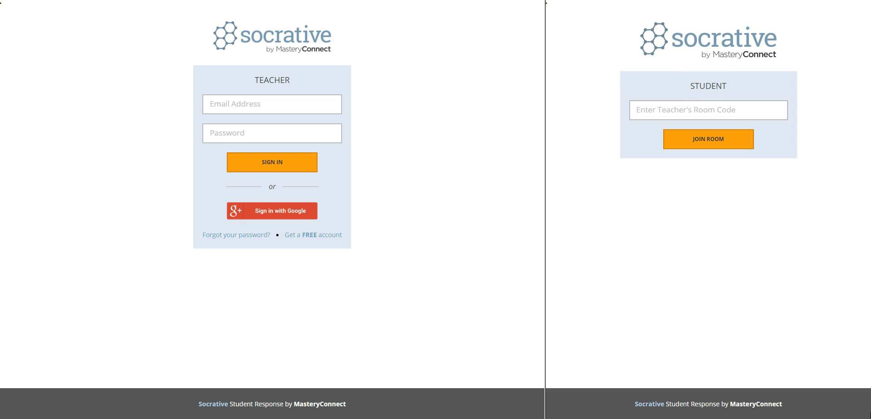
Sign in to the teacher account with its e-mail and password, then return to the room dashboard.
{"action": "left_click", "coordinate": [286, 102]}
{"action": "left_click", "coordinate": [306, 129]}
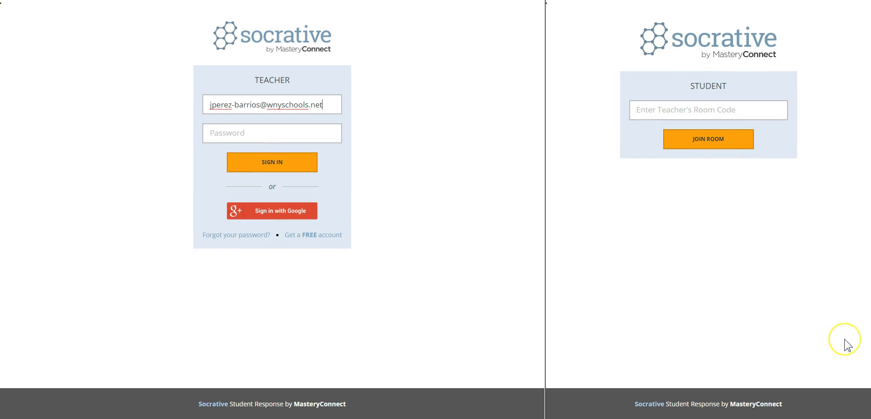
{"action": "key", "text": "Tab"}
{"action": "type", "text": "******"}
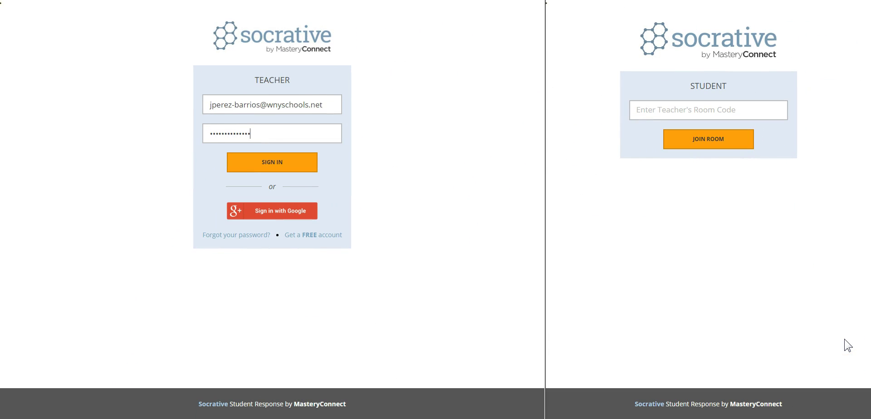
{"action": "left_click", "coordinate": [284, 168]}
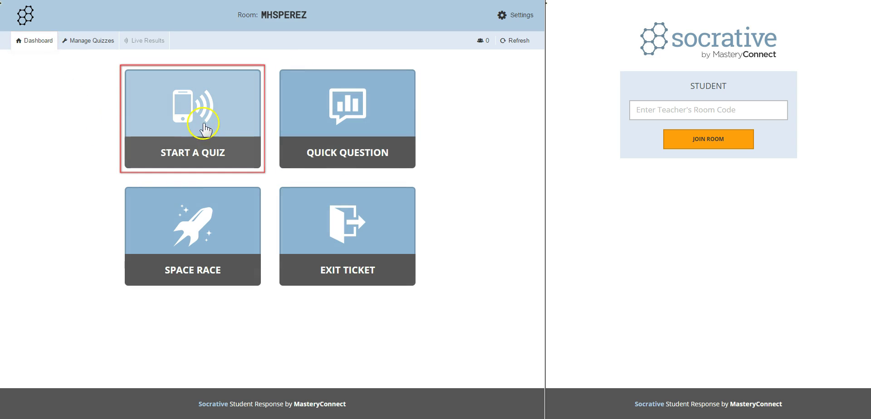
{"action": "left_click", "coordinate": [313, 131]}
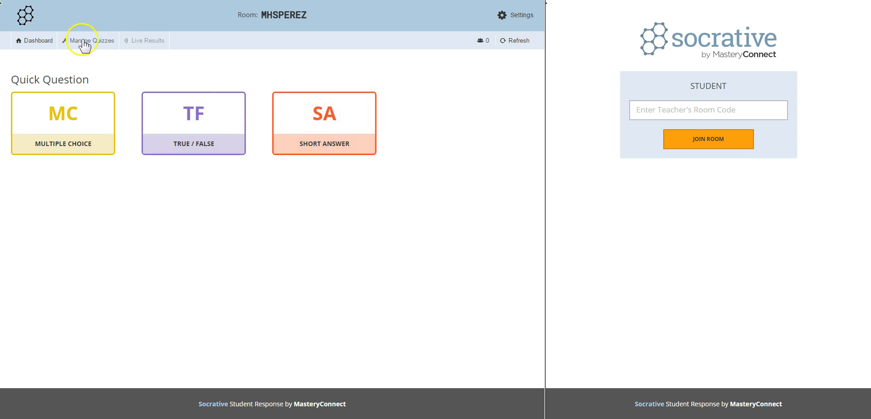
{"action": "left_click", "coordinate": [37, 42]}
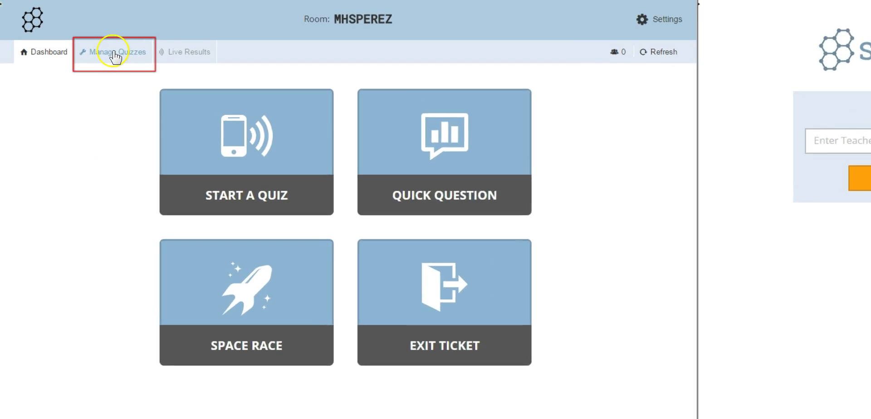
Create a new quiz from Manage Quizzes and name it 'Quiz unit # 2'.
{"action": "left_click", "coordinate": [89, 41]}
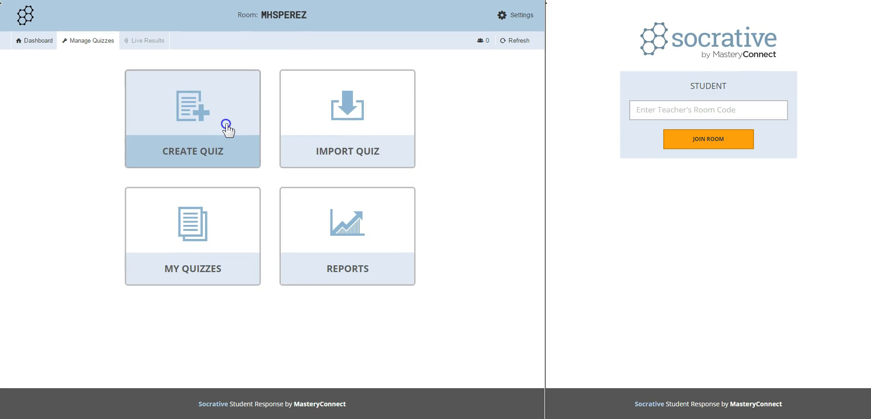
{"action": "left_click", "coordinate": [434, 234]}
{"action": "left_click", "coordinate": [88, 81]}
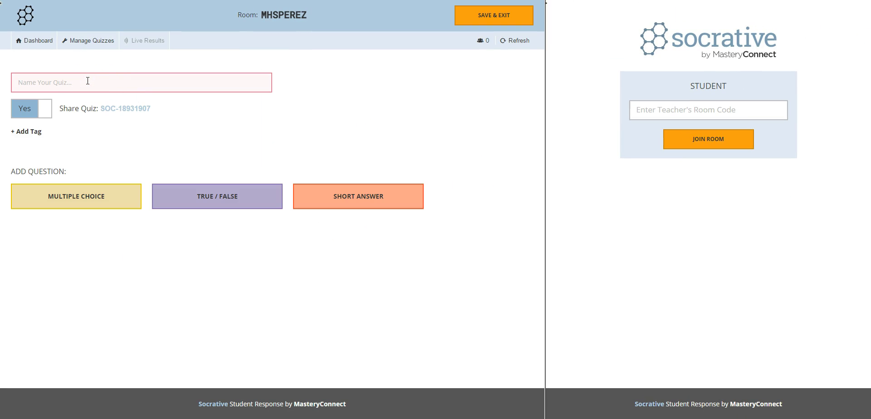
{"action": "type", "text": "Qu"}
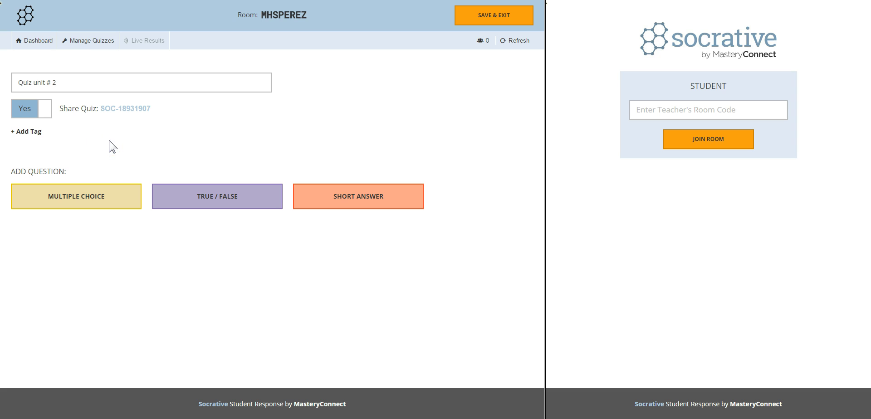
Add a multiple-choice question 'According to the reading, the Phoenicians explored ____.' in bold.
{"action": "left_click", "coordinate": [90, 199]}
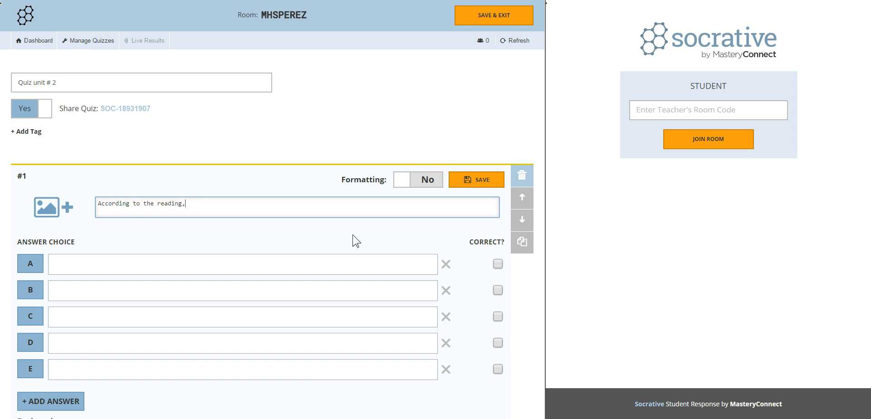
{"action": "type", "text": "explored _________________."}
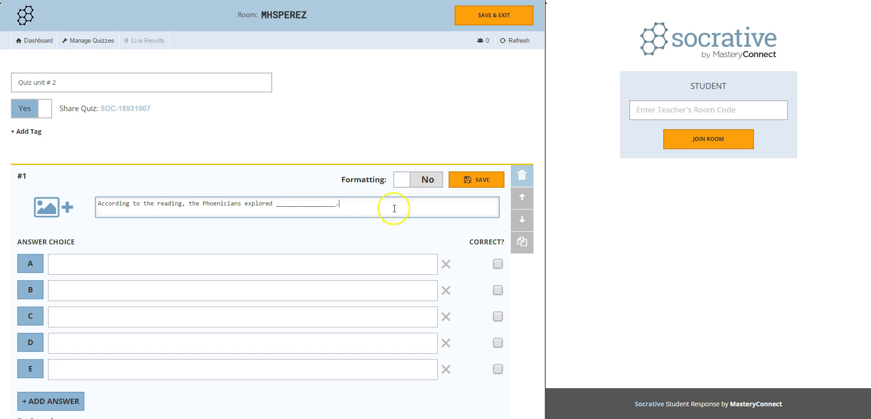
{"action": "left_click", "coordinate": [403, 180]}
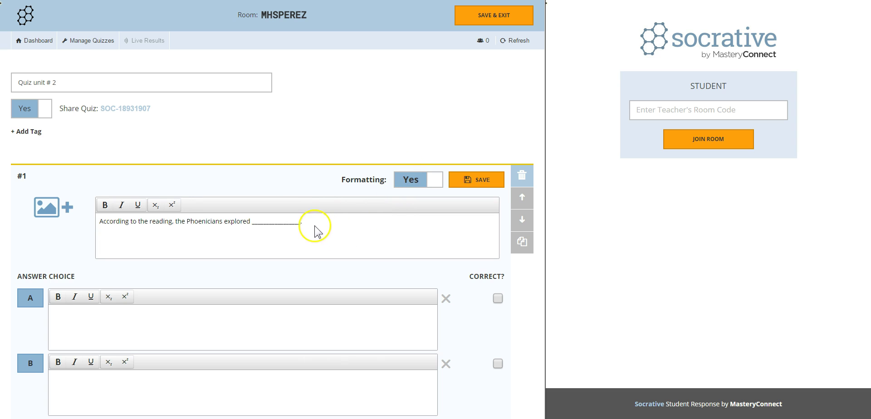
{"action": "left_click_drag", "start_coordinate": [305, 222], "coordinate": [71, 212]}
{"action": "left_click", "coordinate": [105, 206]}
Fill answers A–D, e.g. 'the sea route between Europe and Asia', 'the Cape of Good Hope around Africa'.
{"action": "left_click", "coordinate": [107, 327]}
{"action": "scroll", "coordinate": [145, 195], "scroll_direction": "down", "scroll_amount": 3}
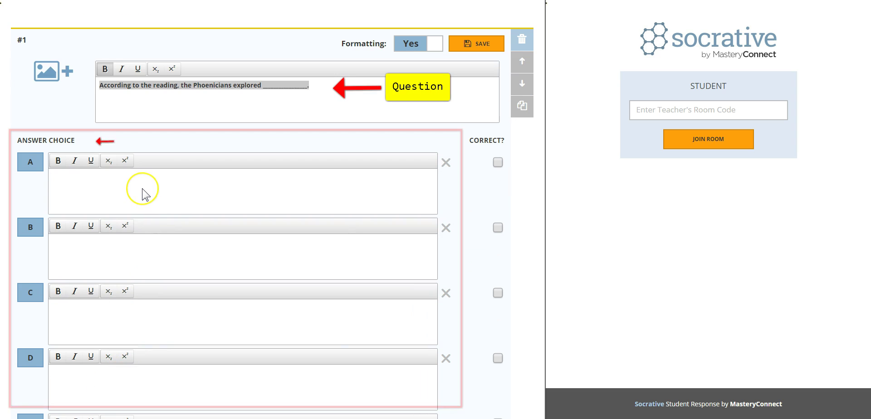
{"action": "type", "text": "the sea route to the East indies"}
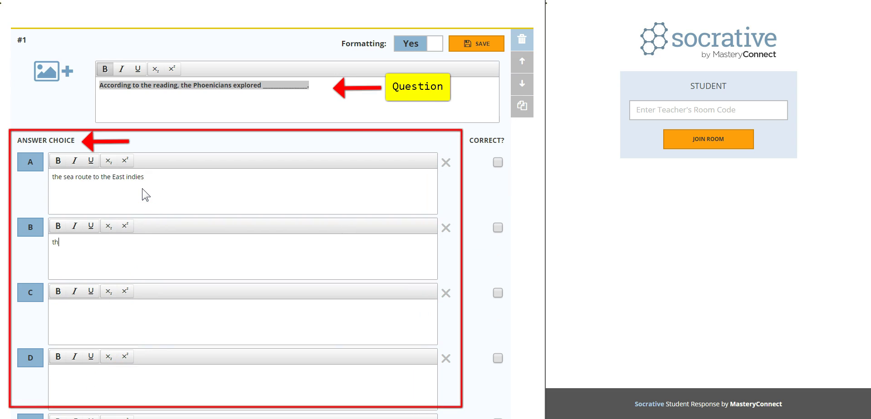
{"action": "type", "text": "between Europe and Asia"}
{"action": "key", "text": "Tab"}
{"action": "type", "text": "the Cape of Goo"}
{"action": "type", "text": "d Hope around Africa"}
{"action": "type", "text": "the land that bordered the Mediterranean Sea"}
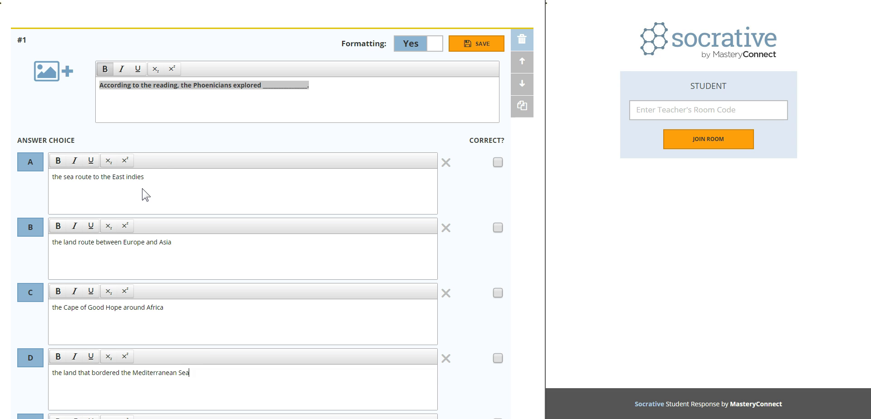
{"action": "scroll", "coordinate": [145, 195], "scroll_direction": "down", "scroll_amount": 2}
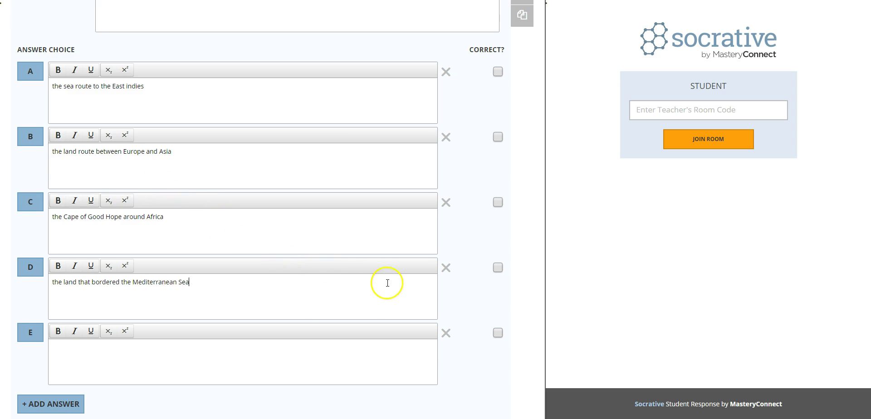
{"action": "type", "text": "Sea"}
{"action": "scroll", "coordinate": [399, 288], "scroll_direction": "down", "scroll_amount": 2}
Add extra answer choices, then delete the empty choices G, F and E.
{"action": "left_click", "coordinate": [68, 313]}
{"action": "scroll", "coordinate": [137, 320], "scroll_direction": "down", "scroll_amount": 1}
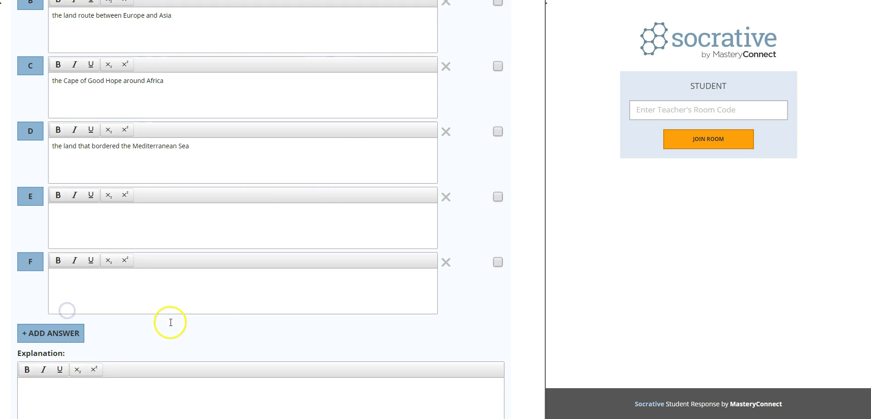
{"action": "scroll", "coordinate": [171, 322], "scroll_direction": "down", "scroll_amount": 1}
{"action": "left_click", "coordinate": [49, 287]}
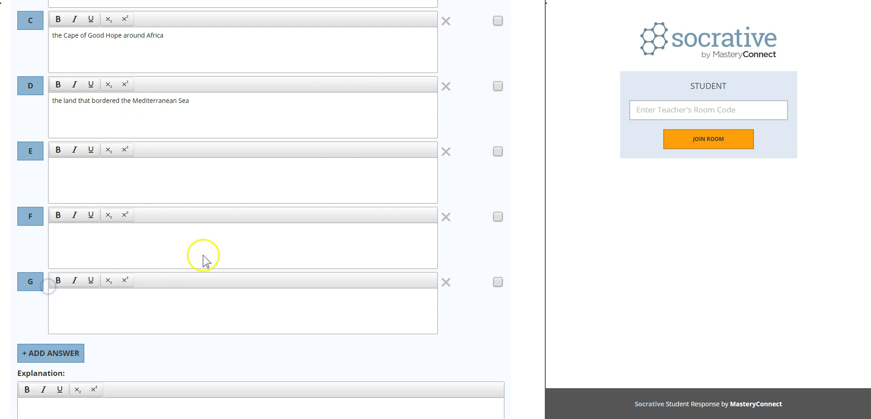
{"action": "scroll", "coordinate": [205, 257], "scroll_direction": "down", "scroll_amount": 1}
{"action": "left_click", "coordinate": [447, 236]}
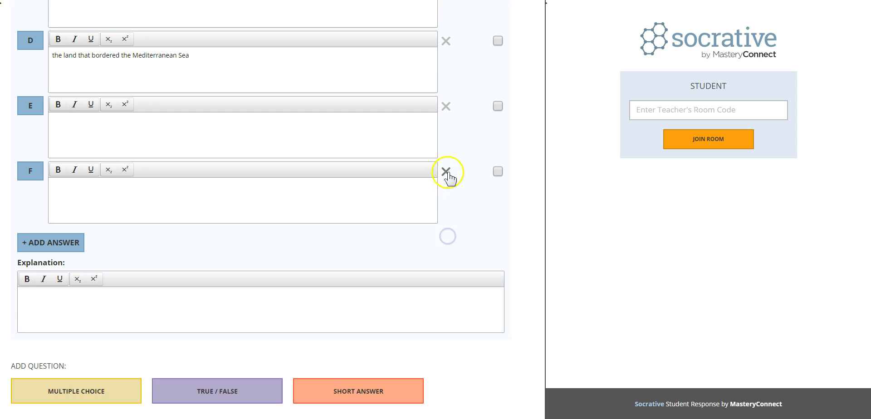
{"action": "left_click", "coordinate": [447, 173]}
{"action": "left_click", "coordinate": [447, 128]}
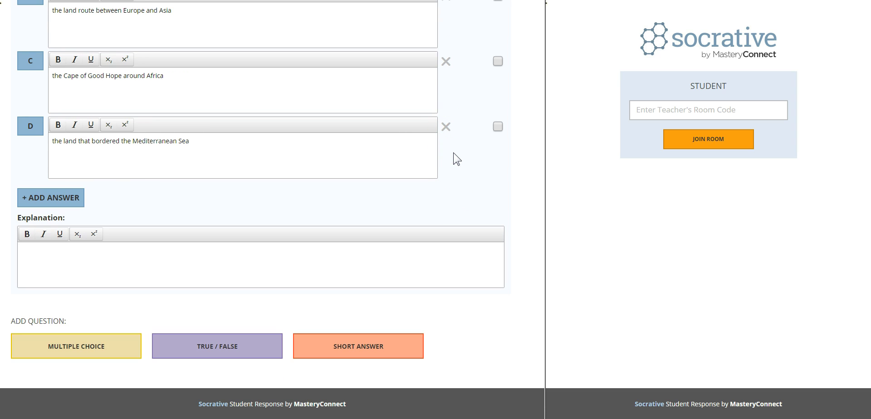
{"action": "scroll", "coordinate": [456, 158], "scroll_direction": "up", "scroll_amount": 4}
{"action": "left_click", "coordinate": [480, 93]}
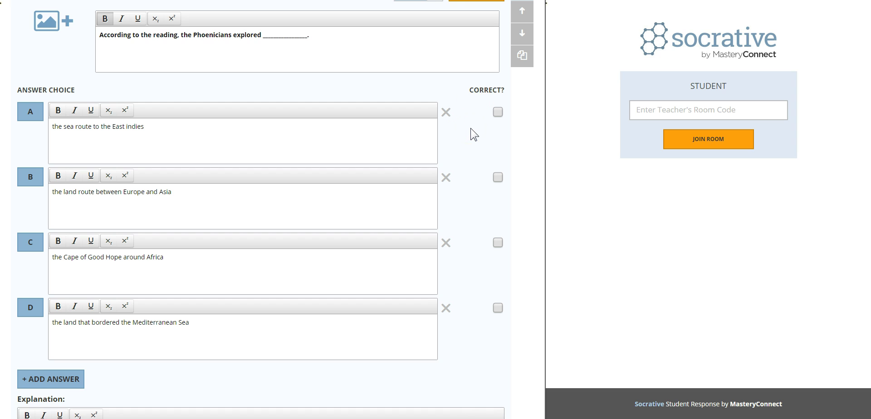
Mark answer D correct and attach the phoenicians image to question #1.
{"action": "left_click", "coordinate": [498, 308]}
{"action": "scroll", "coordinate": [494, 310], "scroll_direction": "up", "scroll_amount": 2}
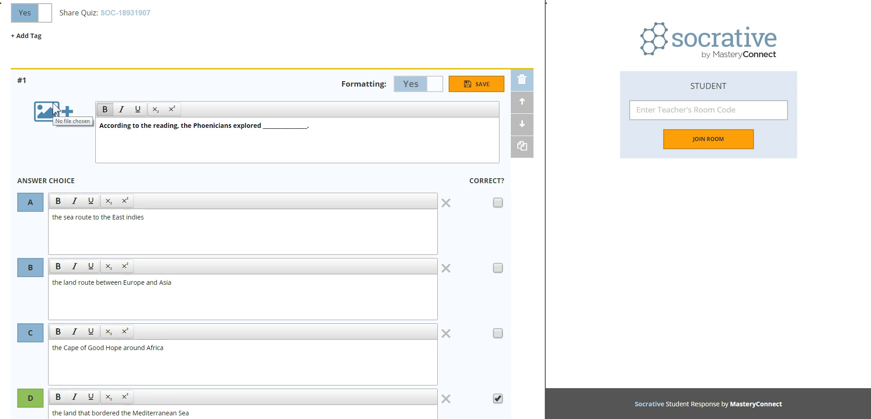
{"action": "left_click", "coordinate": [54, 110]}
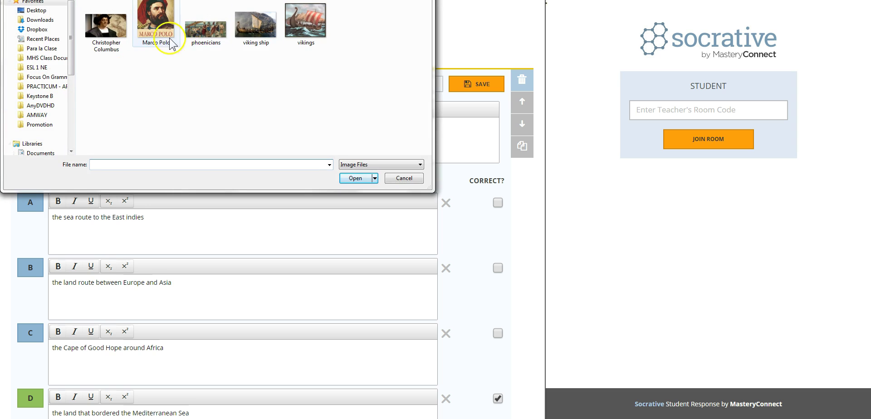
{"action": "left_click", "coordinate": [207, 37]}
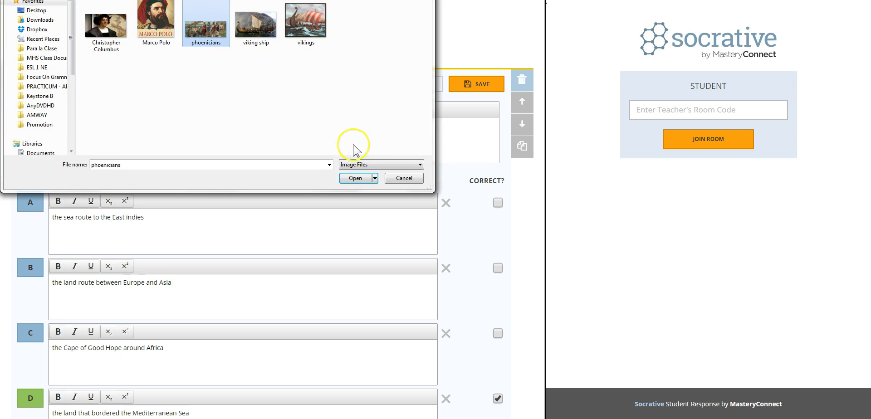
{"action": "left_click", "coordinate": [358, 178]}
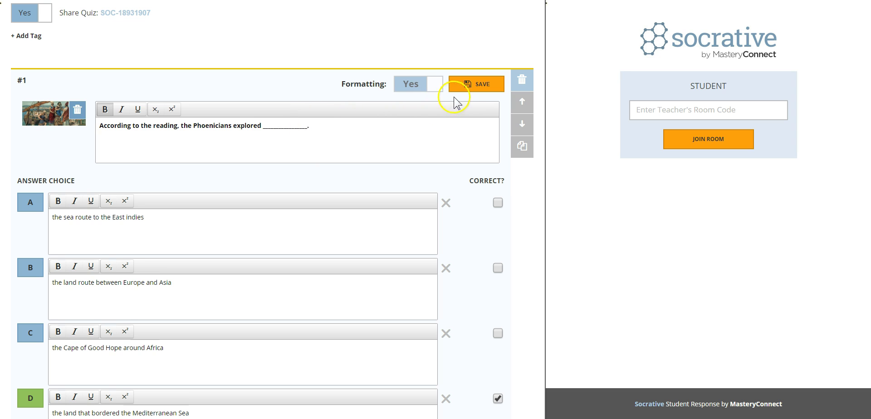
Save question #1 and add bold question #2: 'Why did the Vikings set out to explore new regions?'.
{"action": "left_click", "coordinate": [466, 86]}
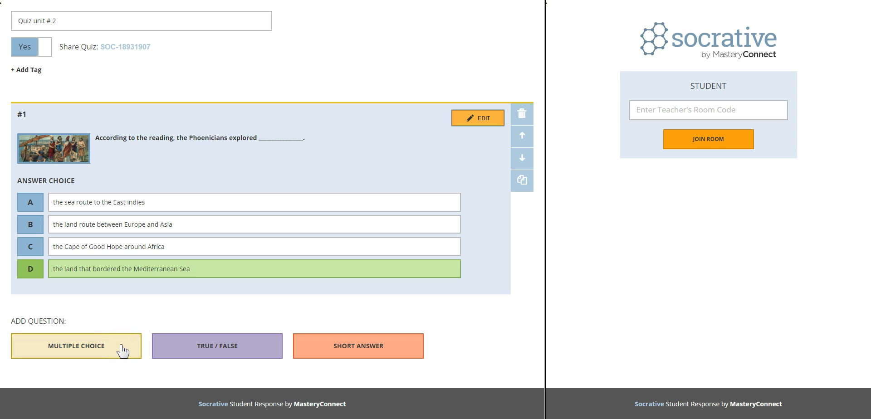
{"action": "left_click", "coordinate": [178, 351]}
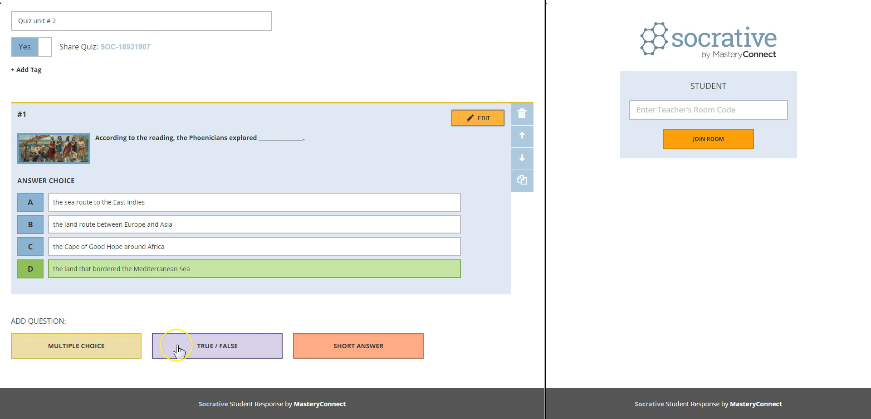
{"action": "left_click", "coordinate": [121, 347]}
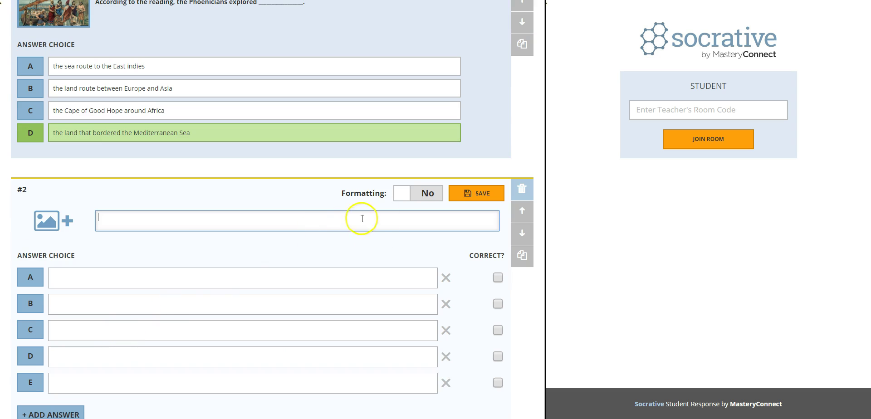
{"action": "left_click", "coordinate": [409, 195]}
{"action": "left_click", "coordinate": [105, 219]}
{"action": "left_click", "coordinate": [145, 238]}
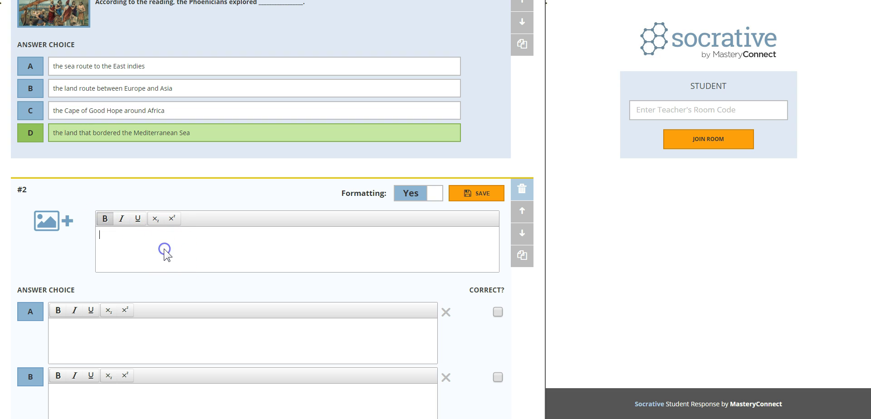
{"action": "type", "text": "Why did the Vikings set out to explore"}
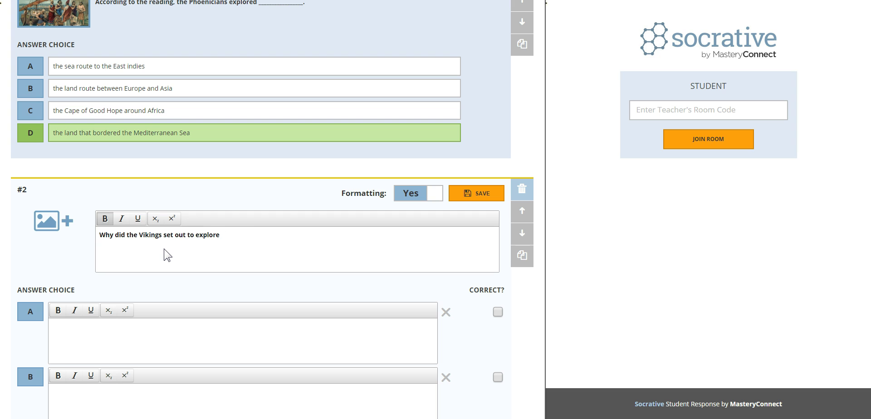
{"action": "type", "text": " new regions?"}
Enter the Vikings answers, from 'to find a new overland route to the East indies' to 'learn the secret of making silk'.
{"action": "scroll", "coordinate": [168, 256], "scroll_direction": "down", "scroll_amount": 3}
{"action": "left_click", "coordinate": [138, 203]}
{"action": "type", "text": "to find a n"}
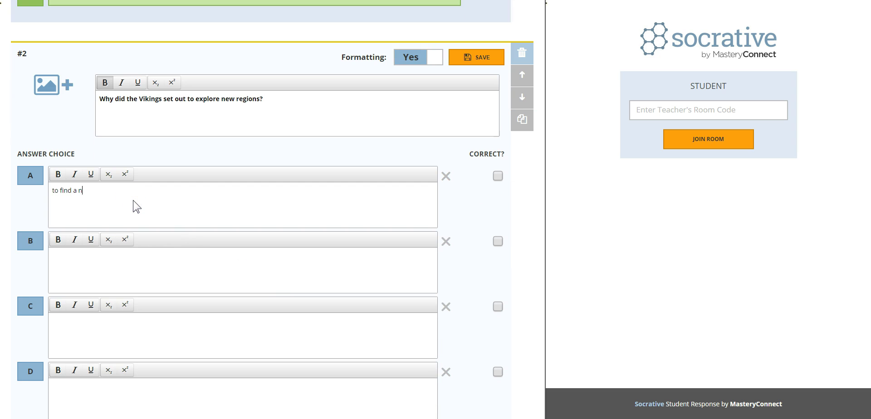
{"action": "type", "text": "ew overland route to the East indies"}
{"action": "key", "text": "Tab"}
{"action": "type", "text": "steal treasures and settle on new fa"}
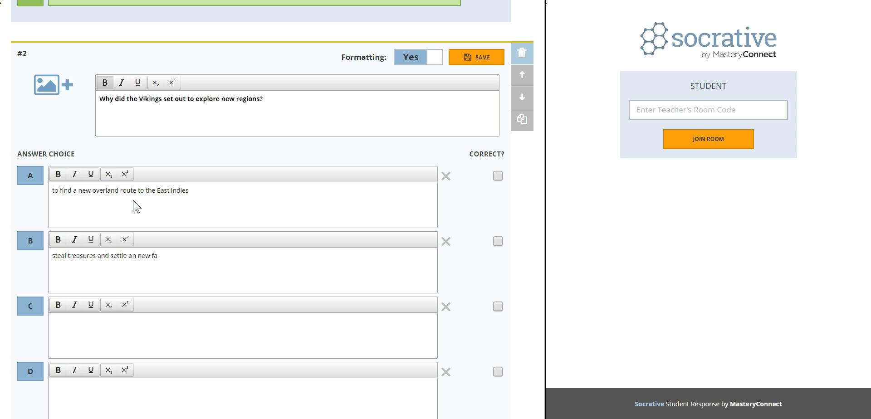
{"action": "type", "text": "trade horses and gold for silk and spices"}
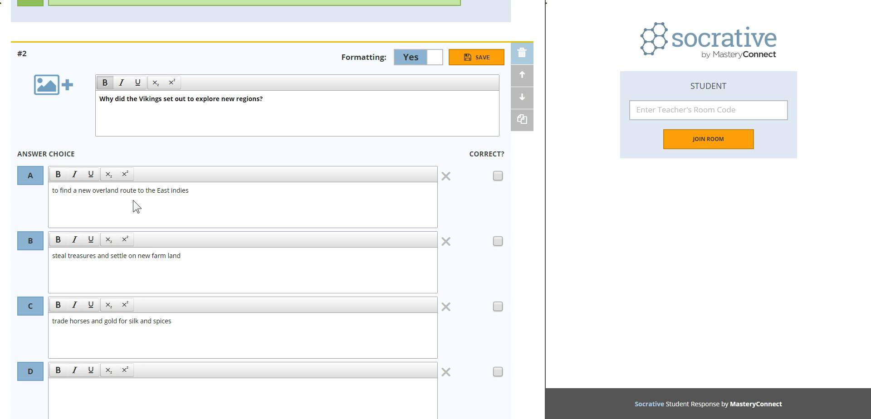
{"action": "key", "text": "Tab"}
{"action": "type", "text": "learn the secret of making silk"}
Mark B correct, attach the viking ship image, save question #2, and add a true/false question.
{"action": "scroll", "coordinate": [363, 232], "scroll_direction": "down", "scroll_amount": 1}
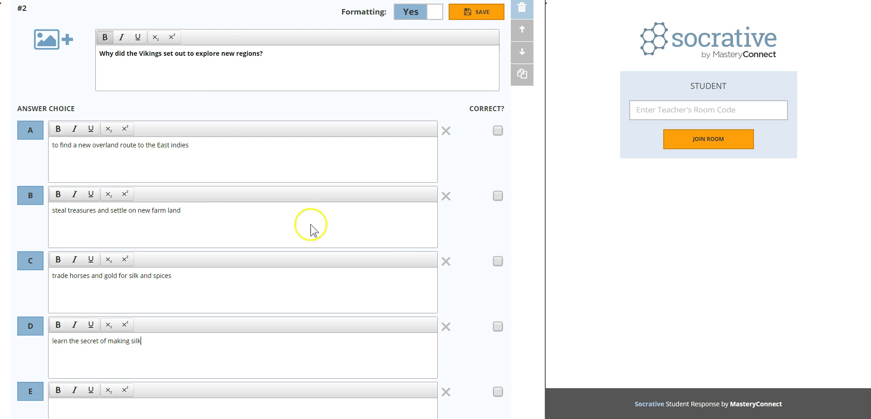
{"action": "left_click", "coordinate": [498, 195]}
{"action": "scroll", "coordinate": [417, 236], "scroll_direction": "up", "scroll_amount": 2}
{"action": "left_click", "coordinate": [53, 131]}
{"action": "left_click", "coordinate": [256, 23]}
{"action": "left_click", "coordinate": [355, 178]}
{"action": "left_click", "coordinate": [454, 189]}
{"action": "left_click", "coordinate": [219, 346]}
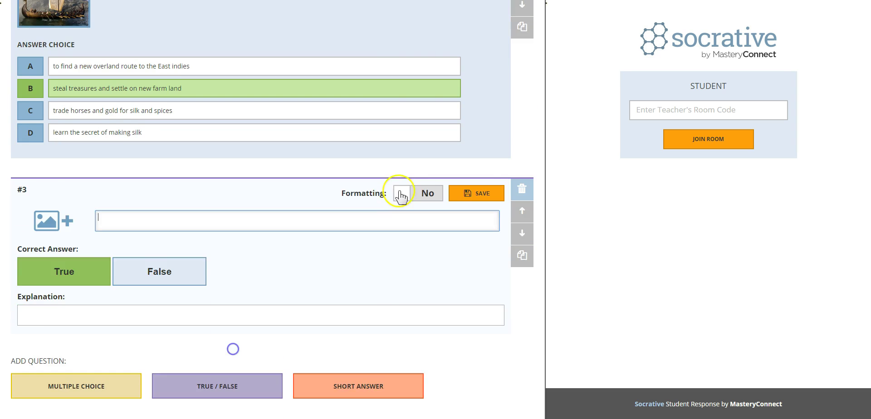
Write 'Christopher Columbus was a Spanish navigator.' with False as answer and the Columbus portrait attached.
{"action": "left_click", "coordinate": [401, 193]}
{"action": "left_click", "coordinate": [142, 144]}
{"action": "scroll", "coordinate": [299, 182], "scroll_direction": "down", "scroll_amount": 3}
{"action": "type", "text": "Christopher Columbus was a Spanish navigat"}
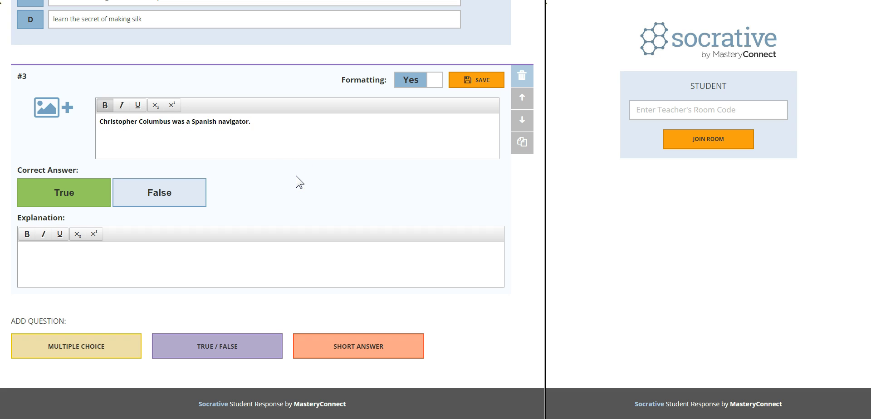
{"action": "type", "text": "or."}
{"action": "left_click", "coordinate": [174, 190]}
{"action": "left_click", "coordinate": [49, 109]}
{"action": "left_click", "coordinate": [106, 27]}
{"action": "left_click", "coordinate": [345, 176]}
Add true/false 'Marco Polo was a trader and a great storyteller from Venice, Italy.', then save and exit the quiz.
{"action": "left_click", "coordinate": [230, 338]}
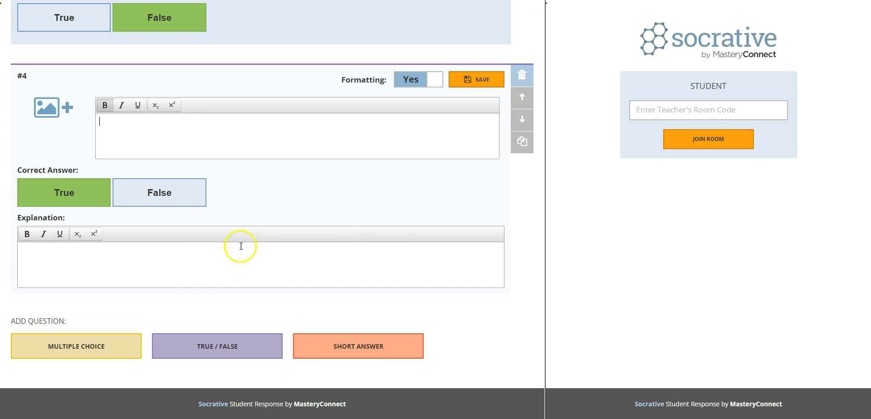
{"action": "left_click", "coordinate": [187, 128]}
{"action": "type", "text": "Marco Polo was a trader and "}
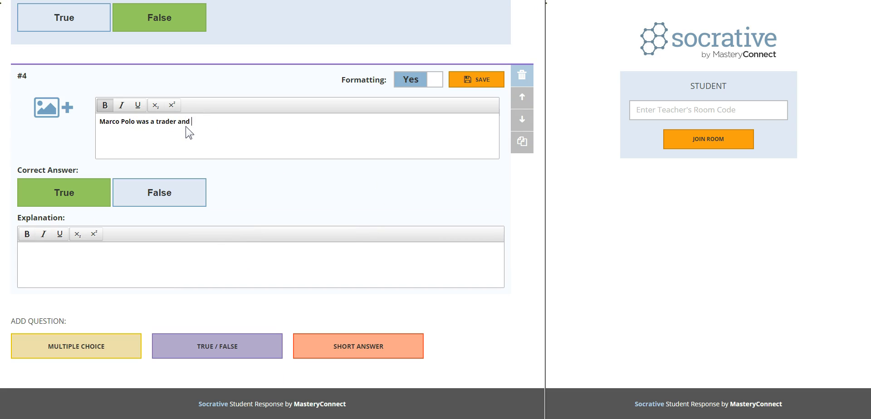
{"action": "type", "text": "a great storyteller from Venice, I"}
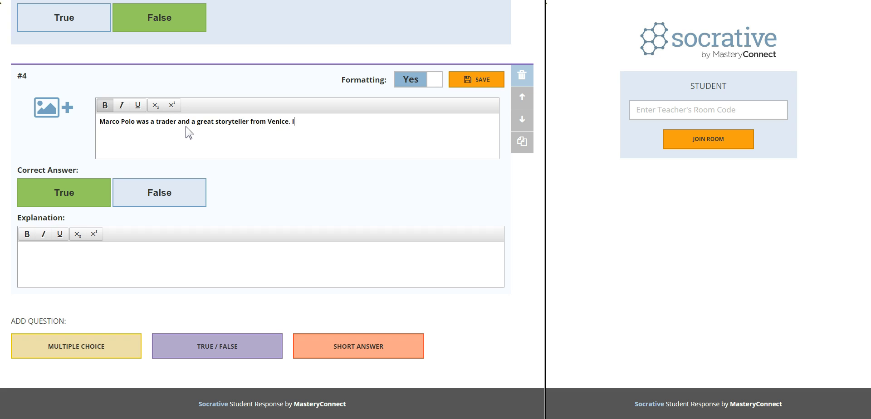
{"action": "type", "text": "taly."}
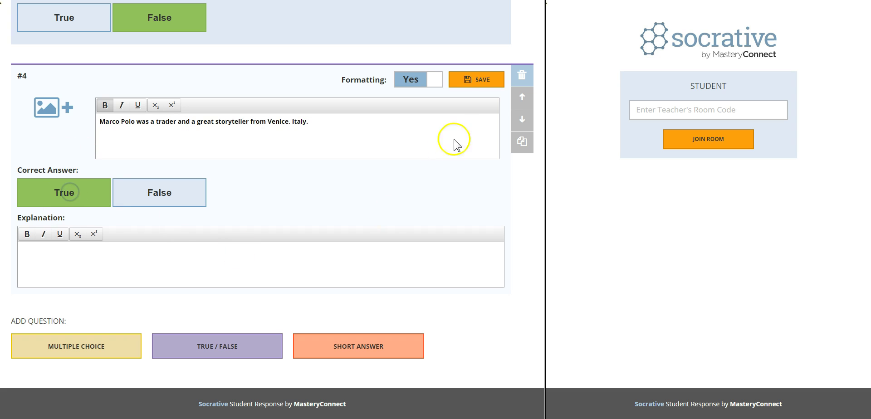
{"action": "left_click", "coordinate": [469, 84]}
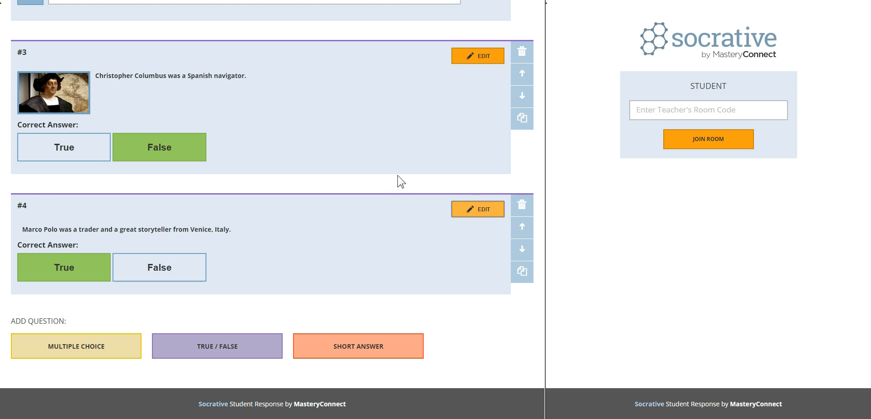
{"action": "scroll", "coordinate": [397, 176], "scroll_direction": "up", "scroll_amount": 10}
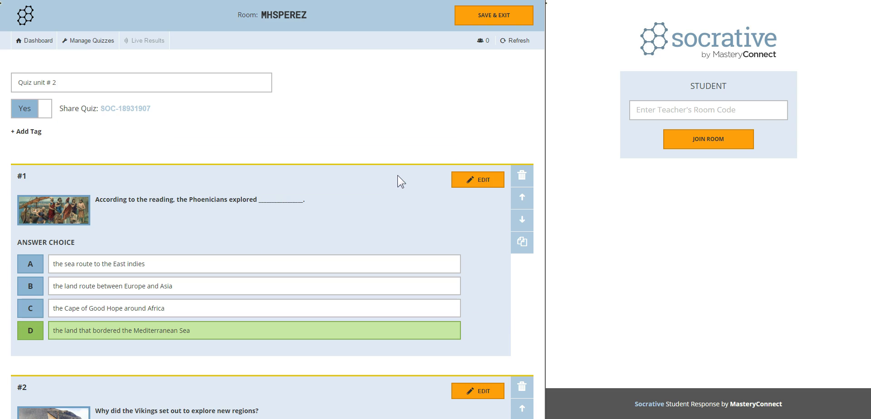
{"action": "left_click", "coordinate": [476, 94]}
{"action": "left_click", "coordinate": [488, 16]}
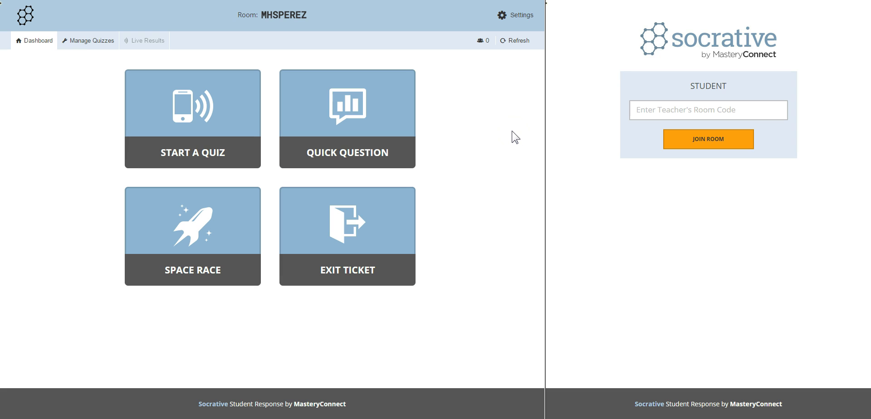
{"action": "left_click", "coordinate": [512, 17]}
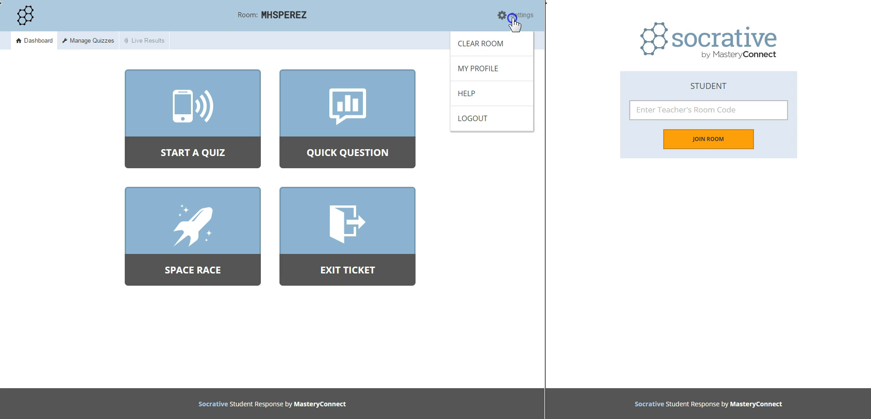
{"action": "left_click", "coordinate": [505, 71]}
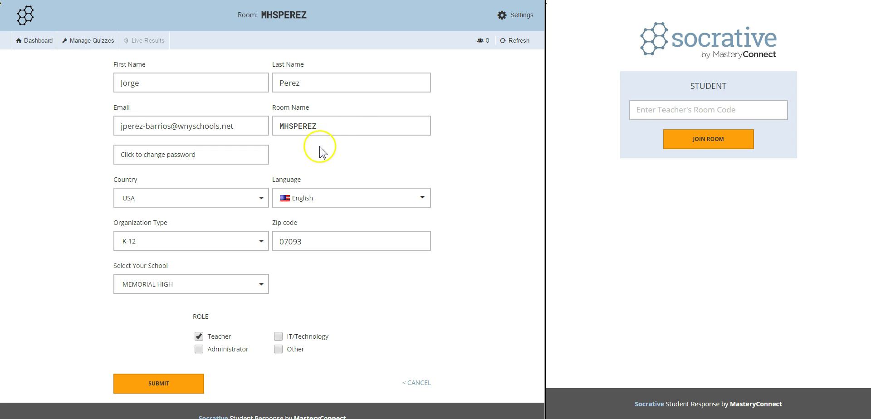
{"action": "left_click_drag", "start_coordinate": [334, 128], "coordinate": [251, 119]}
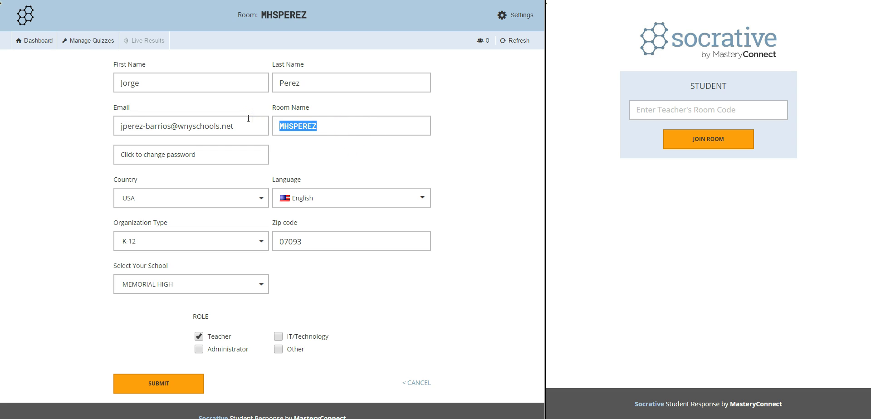
{"action": "left_click", "coordinate": [293, 126]}
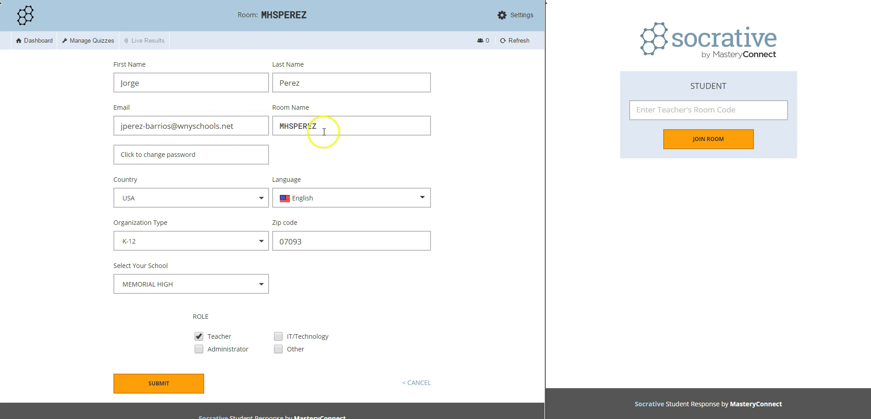
Select Quiz unit # 2 to launch with the Student Paced - Student Navigation type.
{"action": "left_click", "coordinate": [34, 44]}
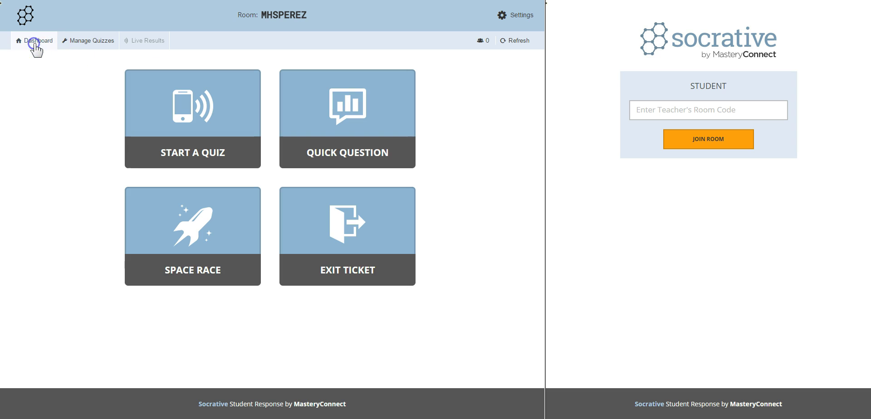
{"action": "left_click", "coordinate": [229, 132]}
{"action": "left_click", "coordinate": [92, 116]}
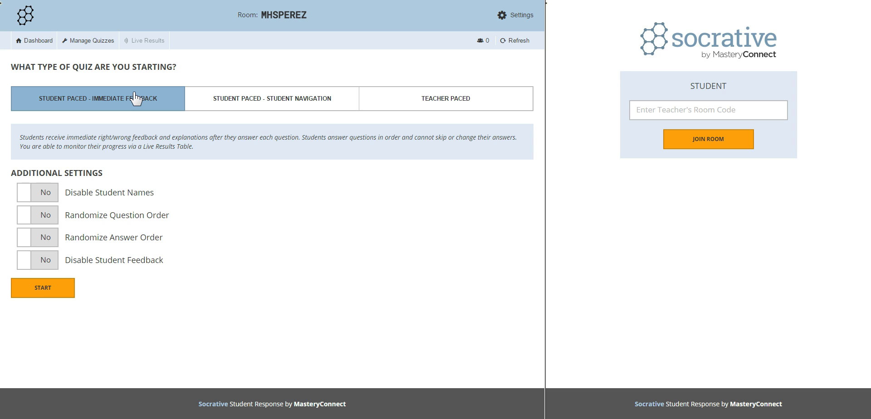
{"action": "left_click", "coordinate": [273, 106]}
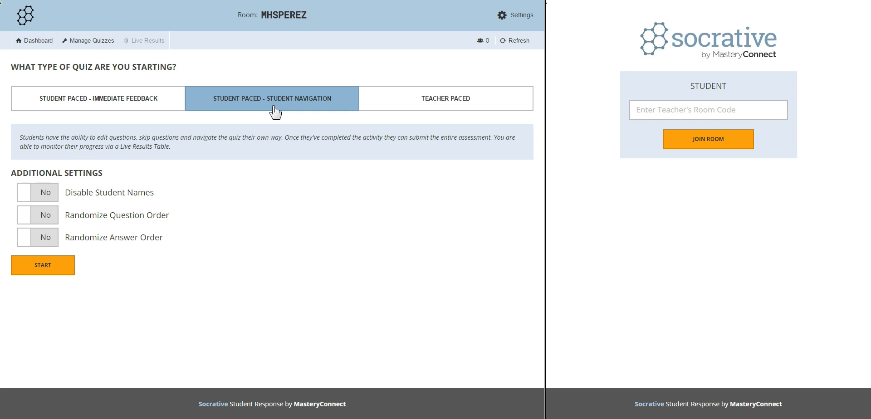
{"action": "left_click", "coordinate": [386, 107]}
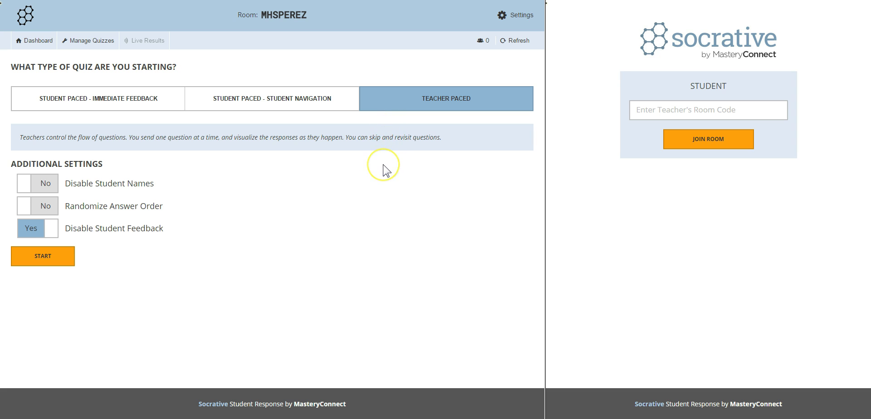
{"action": "left_click", "coordinate": [286, 113]}
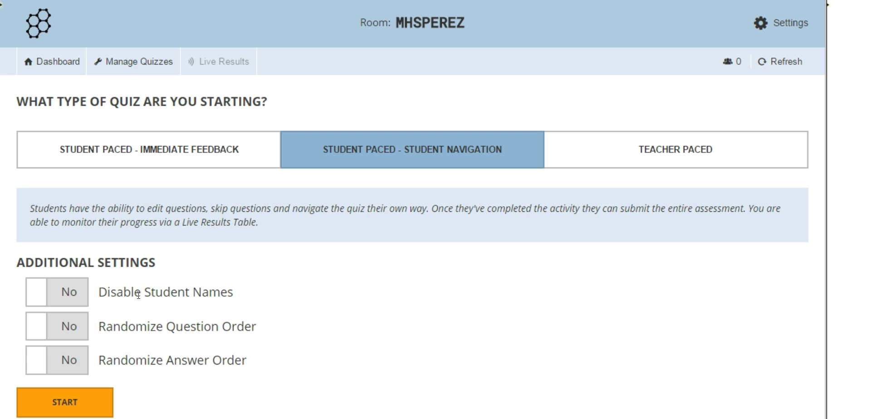
Set Randomize Question Order and Randomize Answer Order both to Yes.
{"action": "left_click", "coordinate": [75, 333]}
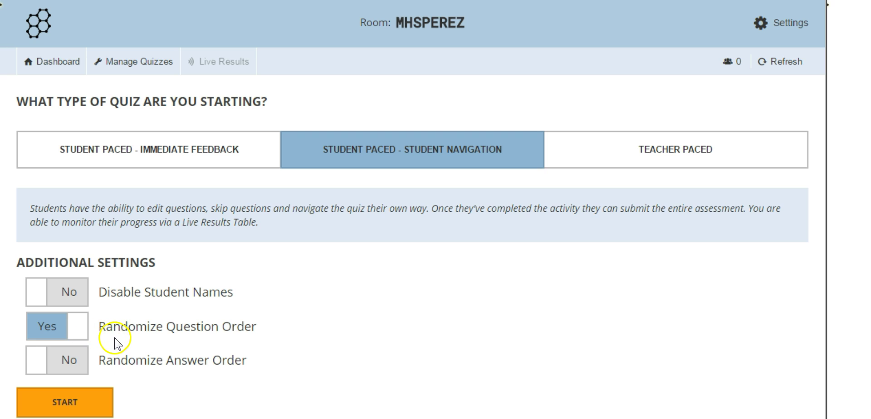
{"action": "left_click", "coordinate": [68, 360]}
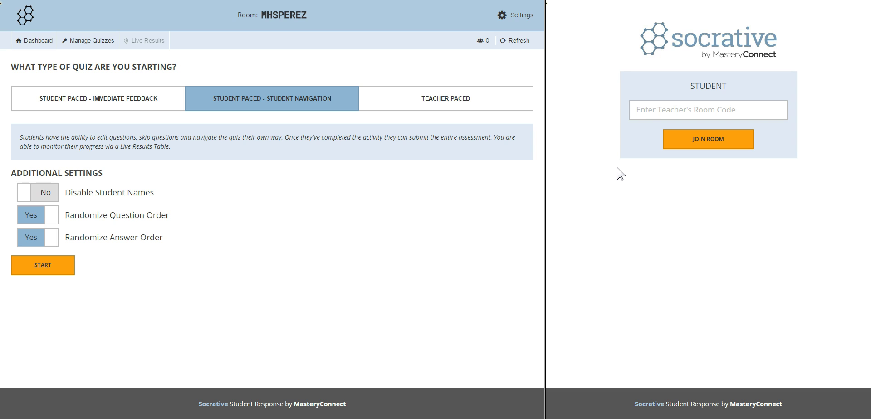
Join the teacher's room with its room code as the student, then start the quiz as teacher.
{"action": "left_click", "coordinate": [647, 107]}
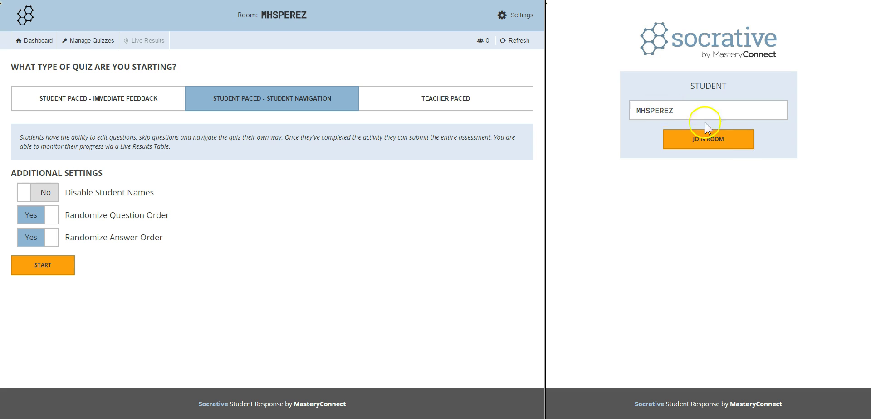
{"action": "left_click", "coordinate": [739, 141]}
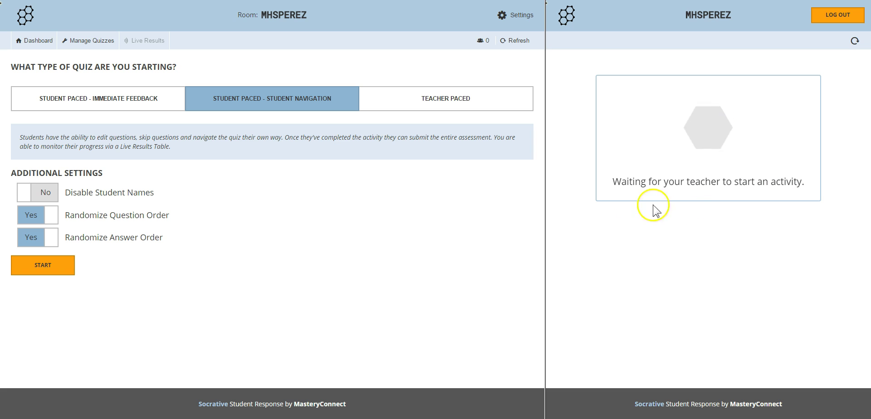
{"action": "left_click", "coordinate": [59, 267]}
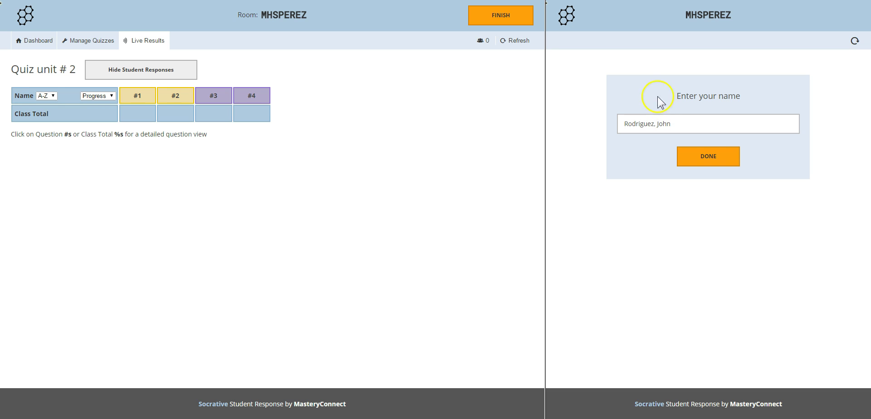
As the student, answer A for Vikings, True for Marco Polo, D for Phoenicians, False for Columbus.
{"action": "left_click", "coordinate": [718, 159]}
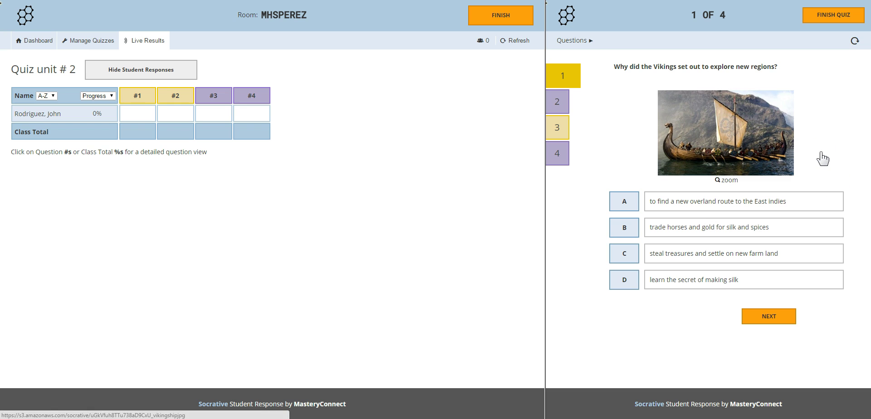
{"action": "left_click", "coordinate": [793, 201]}
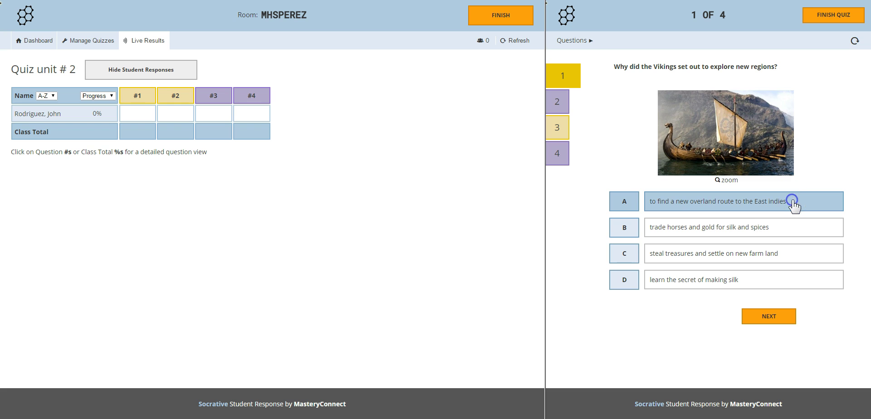
{"action": "left_click", "coordinate": [785, 313]}
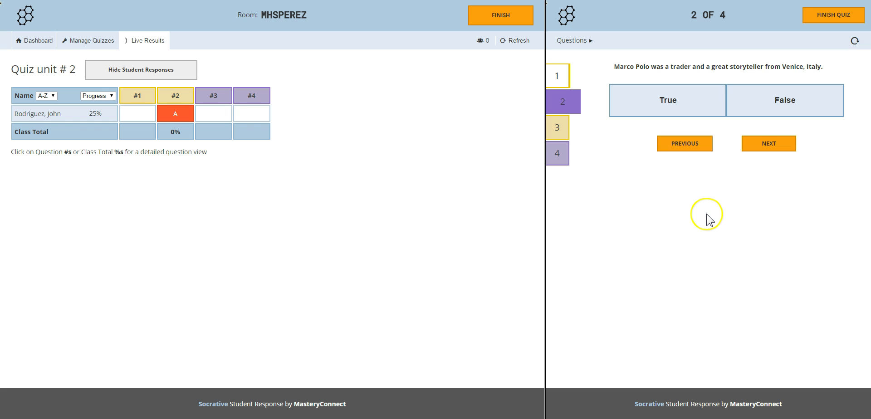
{"action": "left_click", "coordinate": [696, 101]}
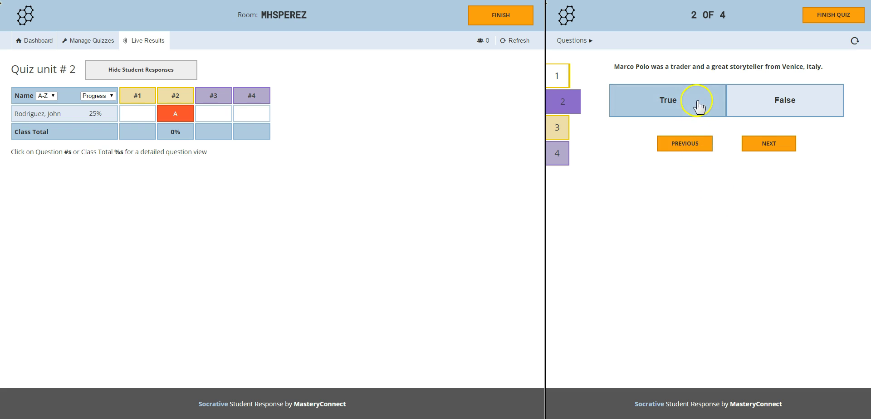
{"action": "left_click", "coordinate": [765, 144]}
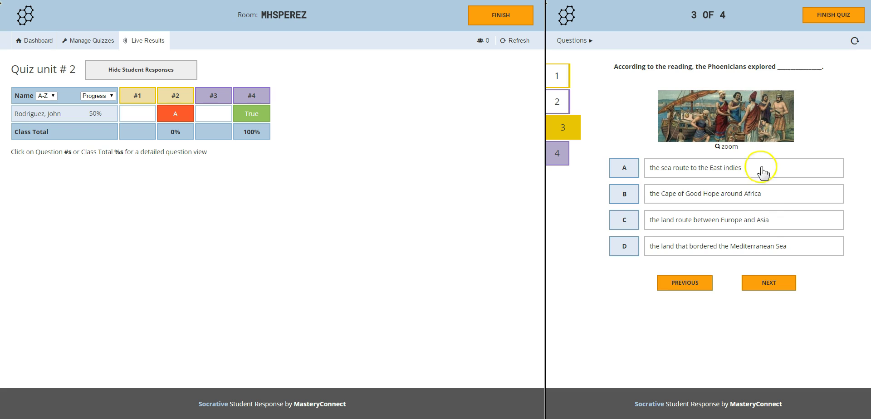
{"action": "left_click", "coordinate": [771, 247]}
{"action": "left_click", "coordinate": [769, 283]}
{"action": "left_click", "coordinate": [774, 203]}
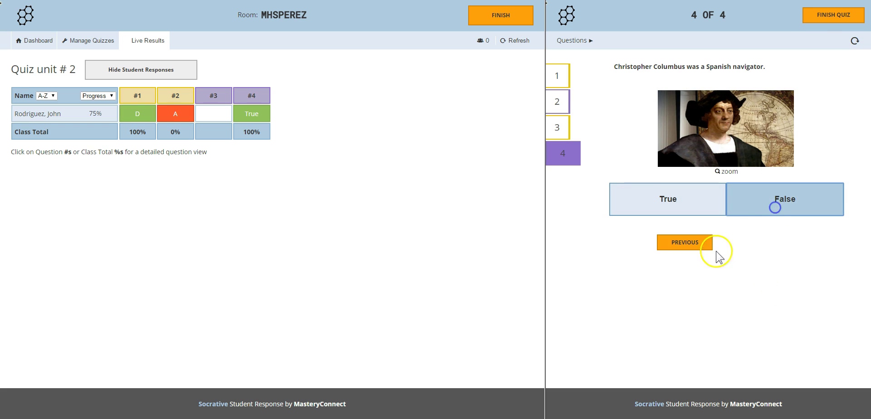
Submit the test student's quiz, end the activity to View Chart, then reopen the Report options.
{"action": "left_click", "coordinate": [825, 21]}
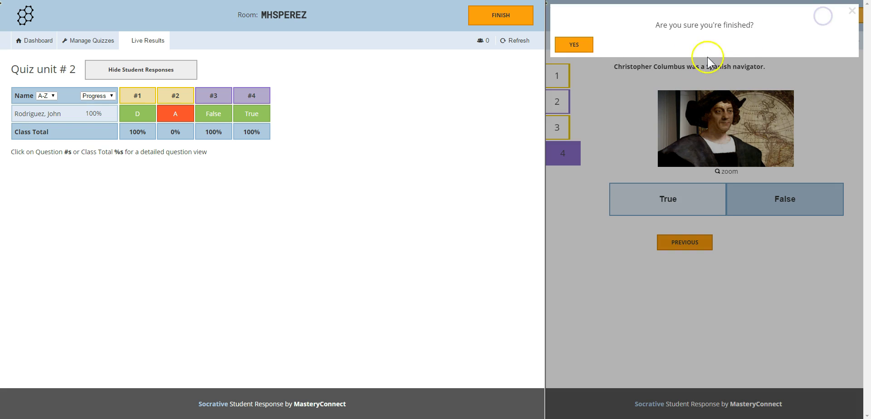
{"action": "left_click", "coordinate": [585, 48]}
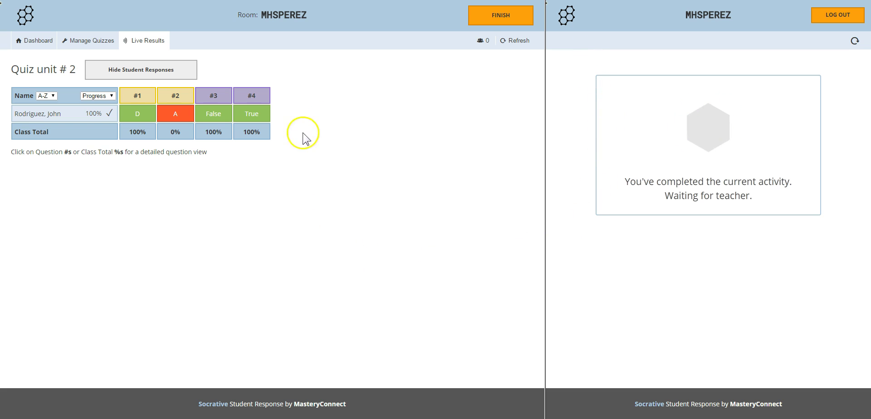
{"action": "left_click", "coordinate": [485, 22]}
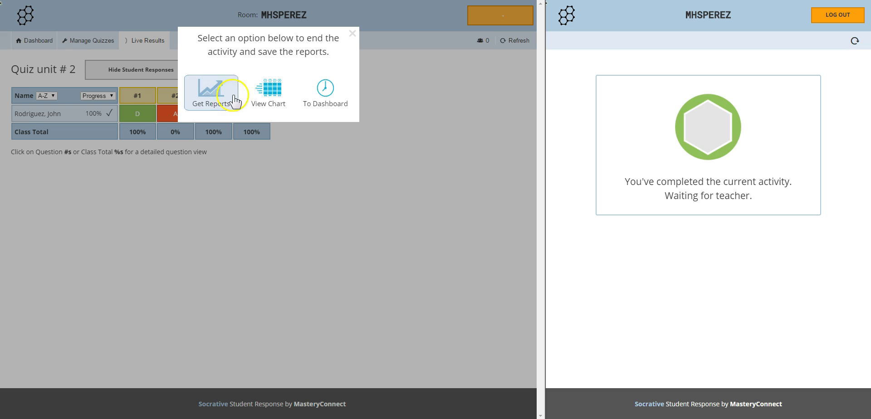
{"action": "left_click", "coordinate": [276, 96]}
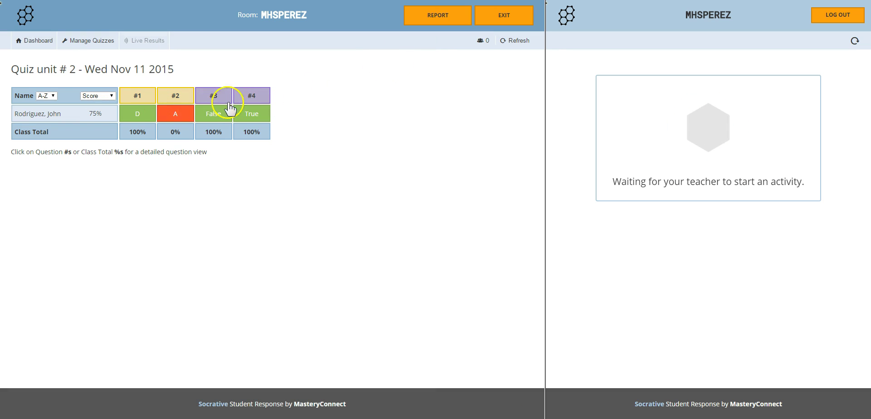
{"action": "left_click", "coordinate": [457, 22]}
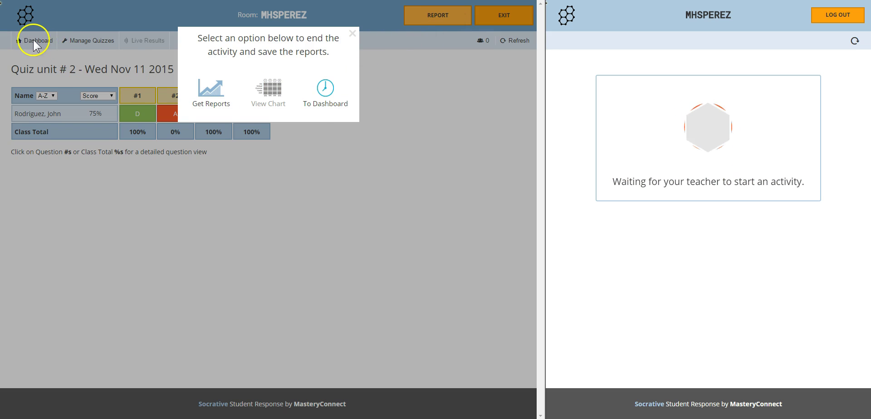
Set Individual Student(s) PDF and Question Specific PDF to Yes, then download the reports zip.
{"action": "left_click", "coordinate": [225, 92]}
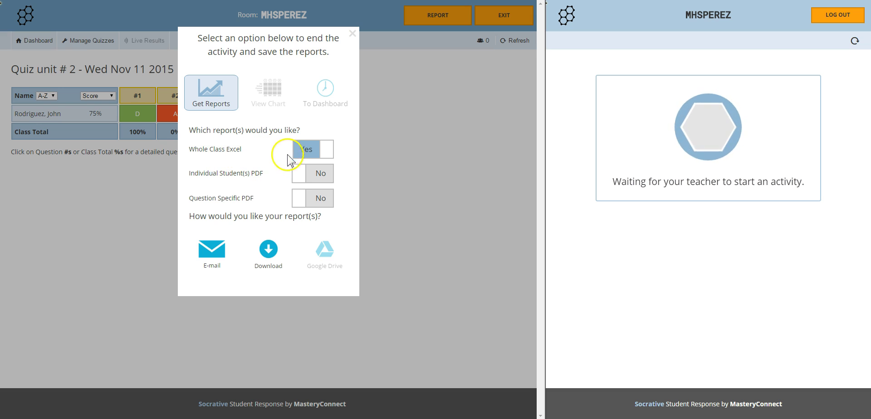
{"action": "left_click", "coordinate": [319, 178]}
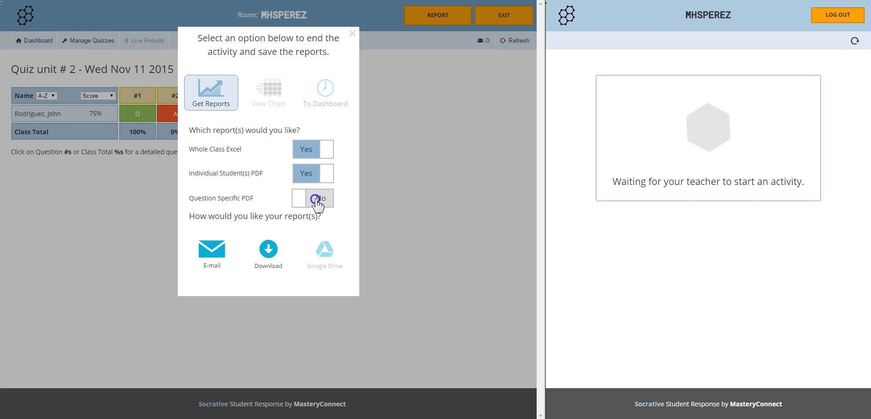
{"action": "left_click", "coordinate": [316, 200]}
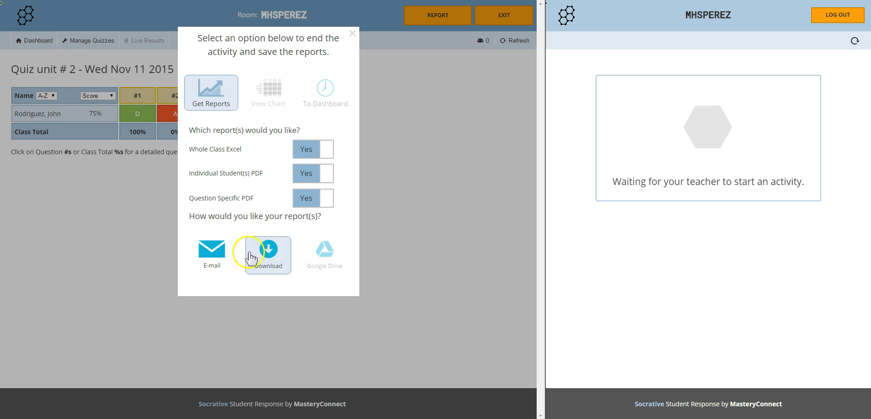
{"action": "left_click", "coordinate": [214, 260]}
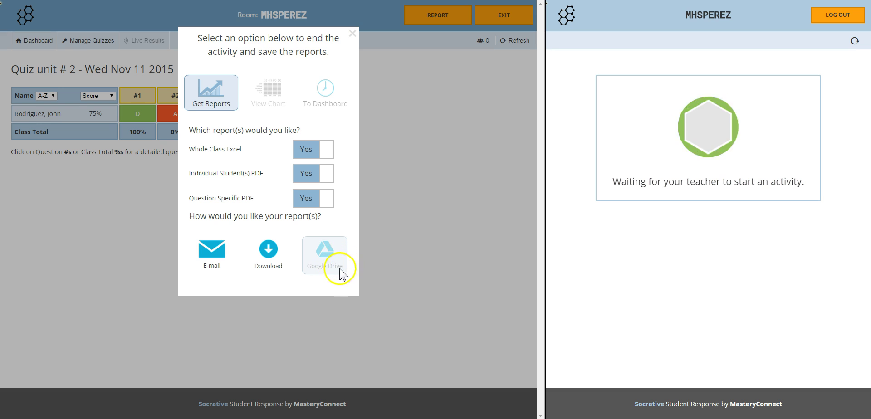
{"action": "left_click", "coordinate": [280, 253]}
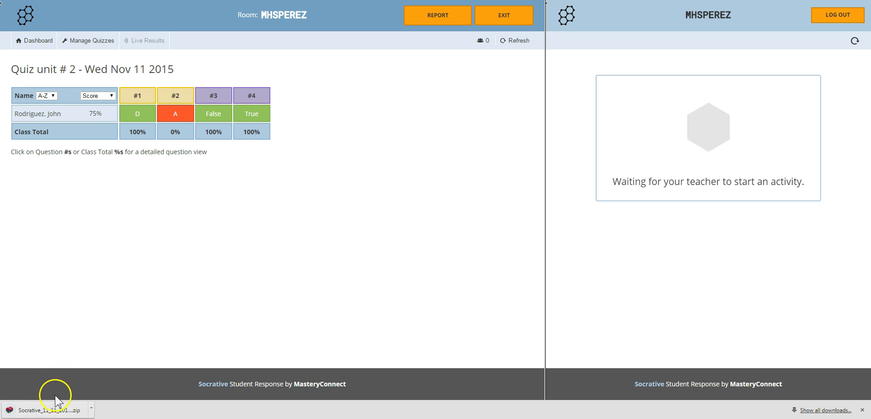
Open the zip's Class .xlsx report in Excel and check the student's total score of 75.
{"action": "left_click", "coordinate": [69, 410]}
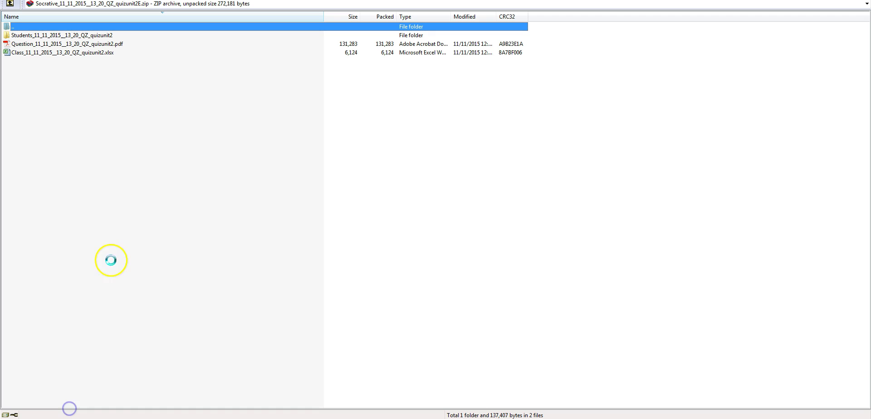
{"action": "double_click", "coordinate": [52, 53]}
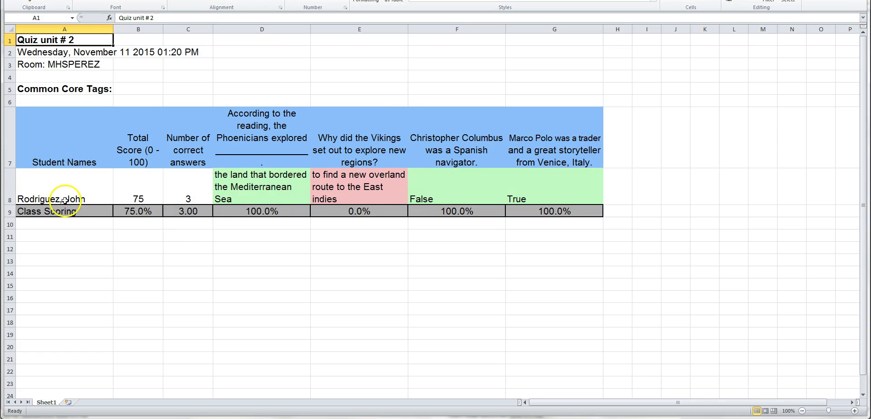
{"action": "left_click", "coordinate": [154, 195]}
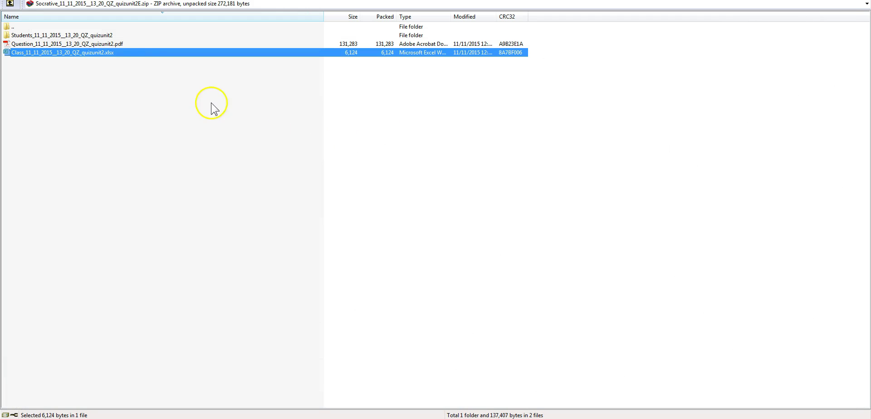
Open the Question Specific PDF from the zip and scroll through it.
{"action": "left_click", "coordinate": [94, 44]}
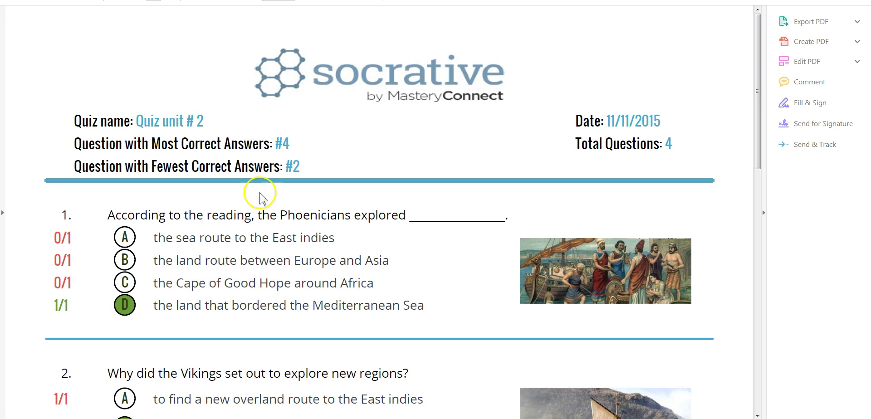
{"action": "scroll", "coordinate": [255, 212], "scroll_direction": "down", "scroll_amount": 3}
{"action": "scroll", "coordinate": [256, 212], "scroll_direction": "down", "scroll_amount": 2}
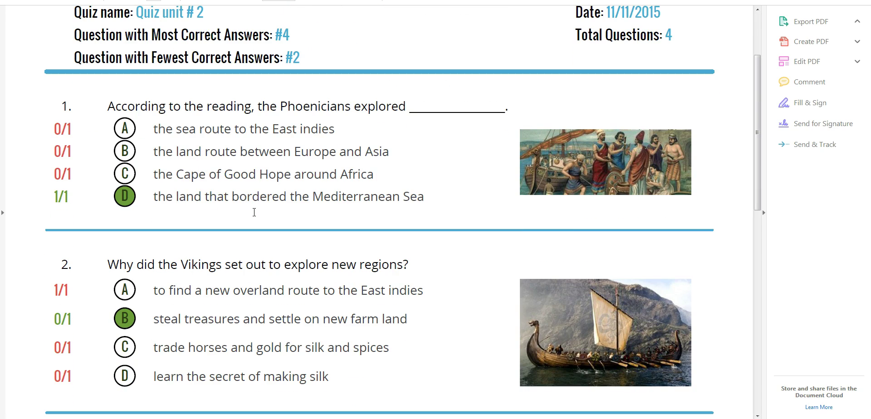
{"action": "scroll", "coordinate": [204, 183], "scroll_direction": "down", "scroll_amount": 3}
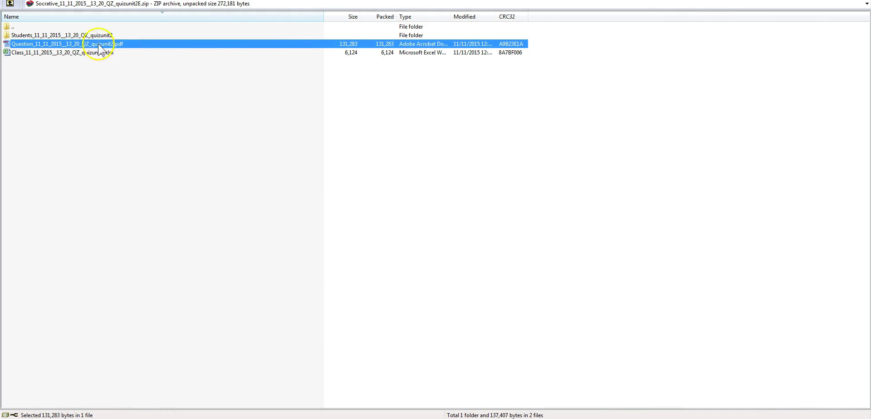
Open the student's PDF from the Students folder and highlight the 75% score.
{"action": "double_click", "coordinate": [70, 35]}
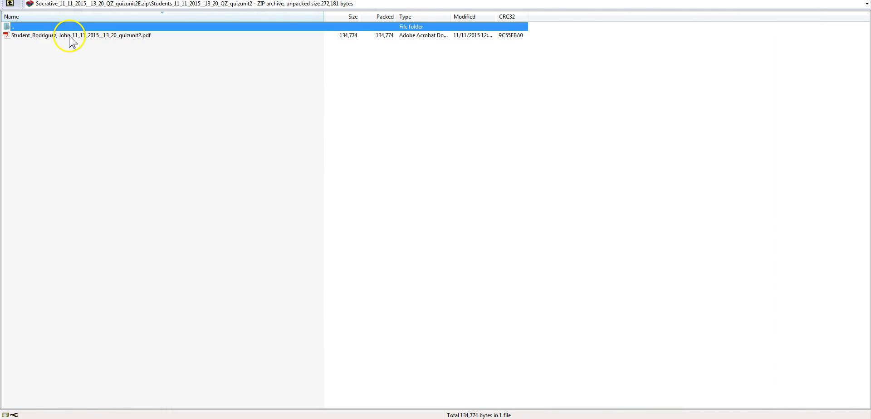
{"action": "double_click", "coordinate": [70, 36]}
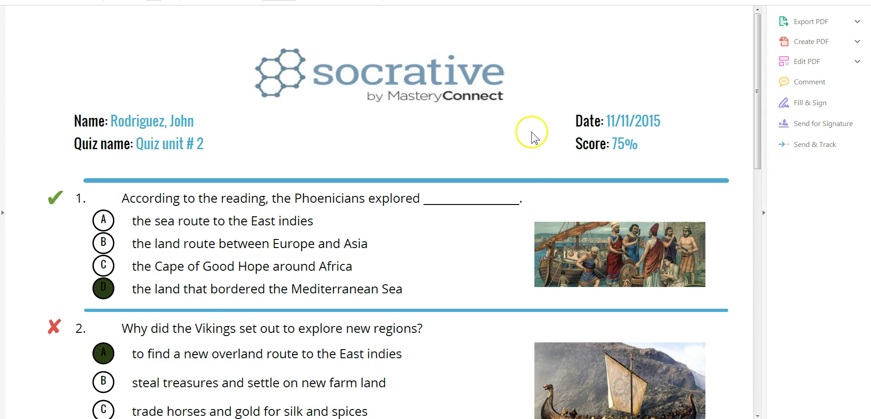
{"action": "scroll", "coordinate": [238, 261], "scroll_direction": "down", "scroll_amount": 1}
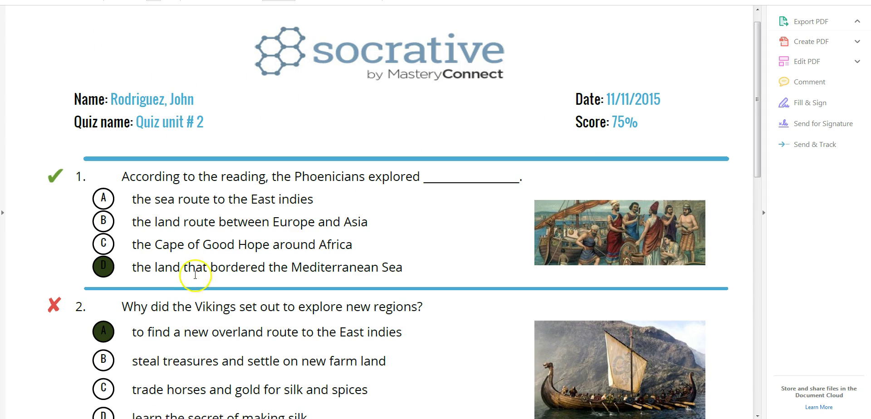
{"action": "left_click_drag", "start_coordinate": [612, 121], "coordinate": [640, 120]}
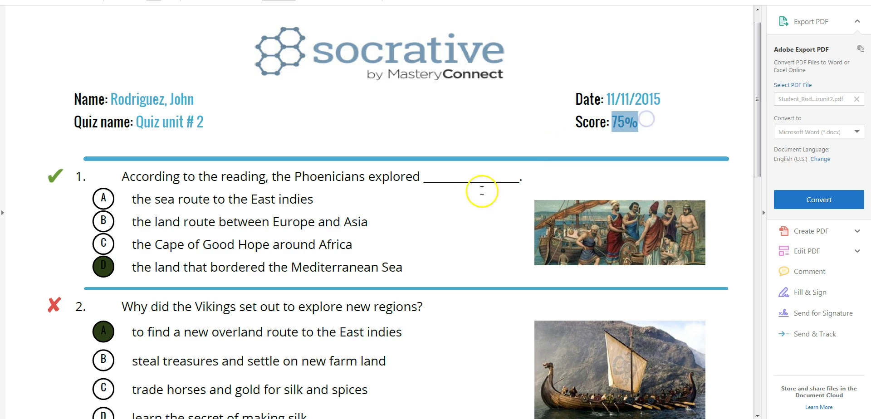
{"action": "scroll", "coordinate": [295, 249], "scroll_direction": "down", "scroll_amount": 9}
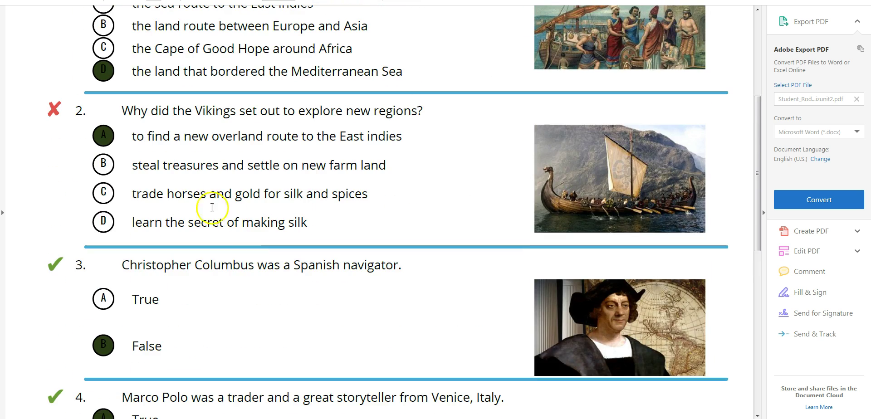
{"action": "scroll", "coordinate": [119, 209], "scroll_direction": "down", "scroll_amount": 4}
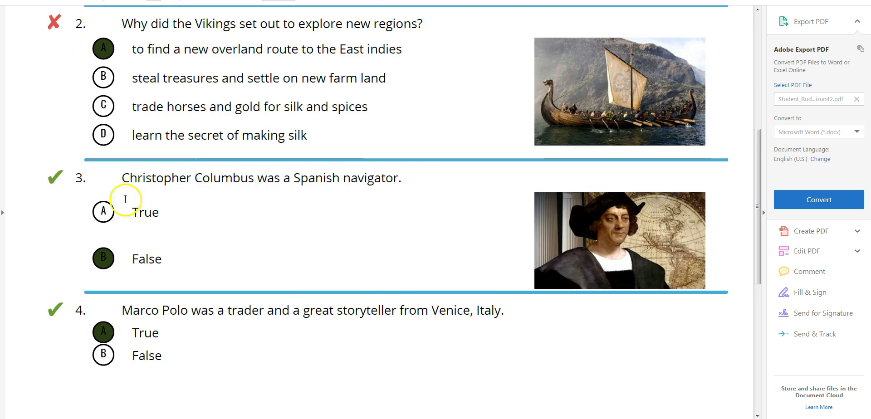
{"action": "scroll", "coordinate": [95, 272], "scroll_direction": "down", "scroll_amount": 6}
{"action": "scroll", "coordinate": [72, 176], "scroll_direction": "up", "scroll_amount": 13}
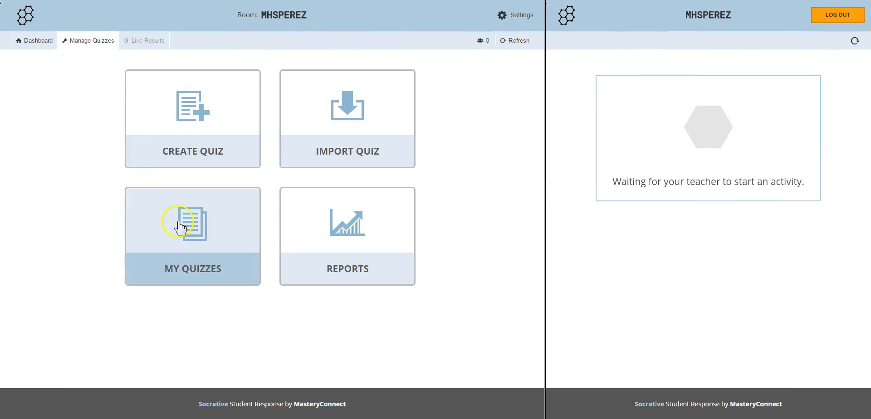
Edit Quiz unit # 2 from My Quizzes, add a blank Short Answer question #5, then Save & Exit.
{"action": "left_click", "coordinate": [180, 226]}
{"action": "left_click", "coordinate": [72, 111]}
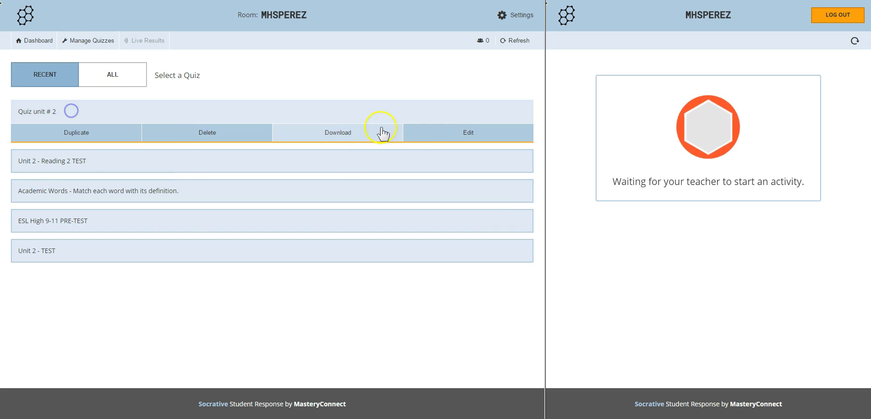
{"action": "left_click", "coordinate": [433, 135]}
{"action": "scroll", "coordinate": [358, 140], "scroll_direction": "down", "scroll_amount": 7}
{"action": "scroll", "coordinate": [355, 138], "scroll_direction": "down", "scroll_amount": 6}
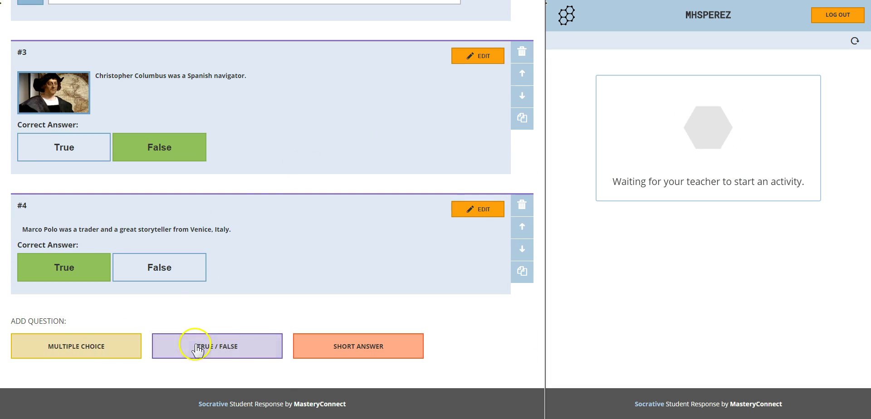
{"action": "left_click", "coordinate": [356, 348]}
{"action": "scroll", "coordinate": [317, 336], "scroll_direction": "down", "scroll_amount": 2}
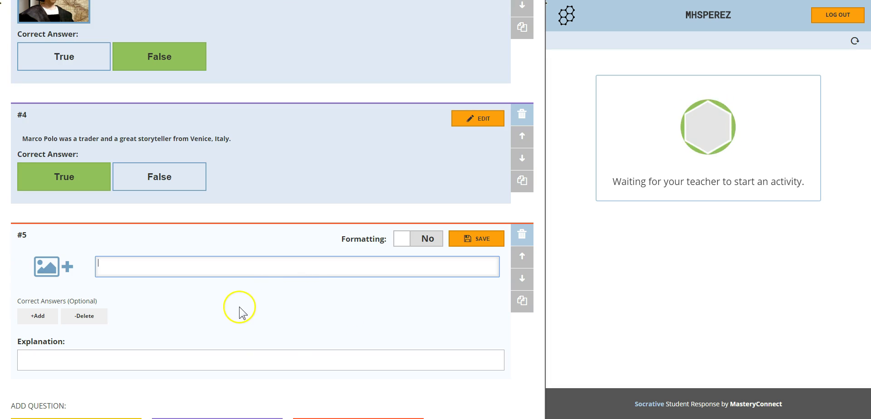
{"action": "scroll", "coordinate": [205, 324], "scroll_direction": "down", "scroll_amount": 2}
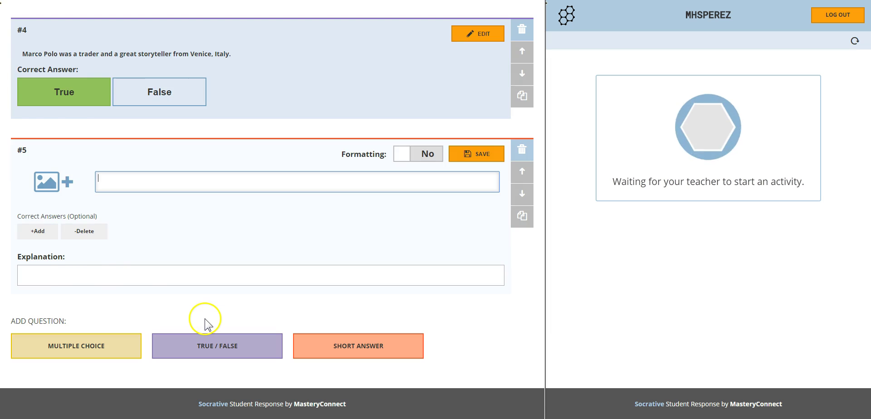
{"action": "scroll", "coordinate": [205, 324], "scroll_direction": "up", "scroll_amount": 15}
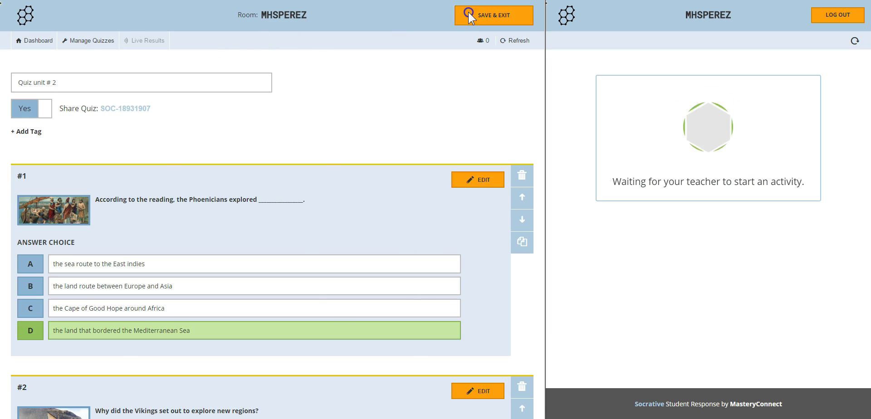
{"action": "left_click", "coordinate": [470, 17]}
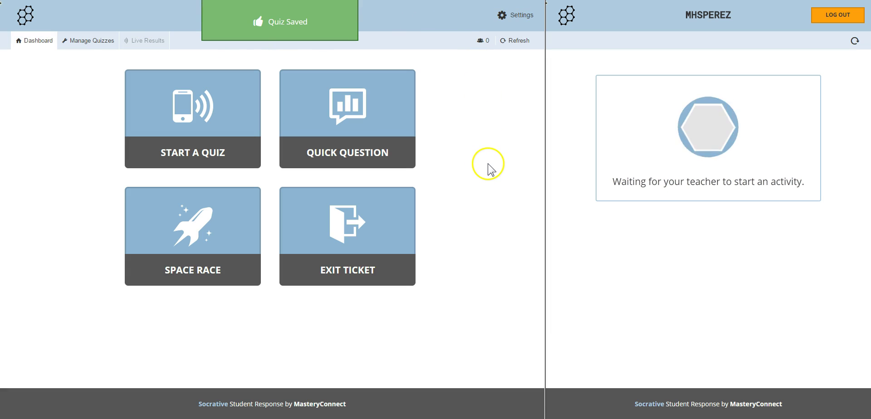